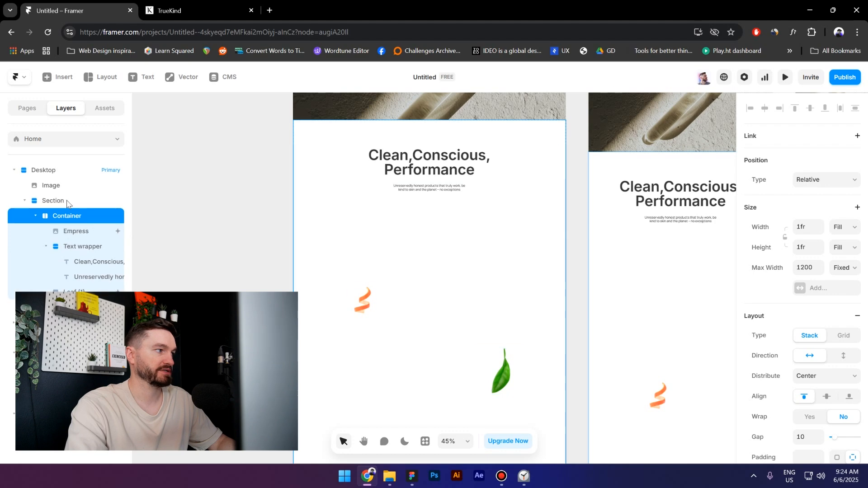
- Inspect the layers inside the section's Container and the Text wrapper's layout properties
click(67, 202)
click(53, 218)
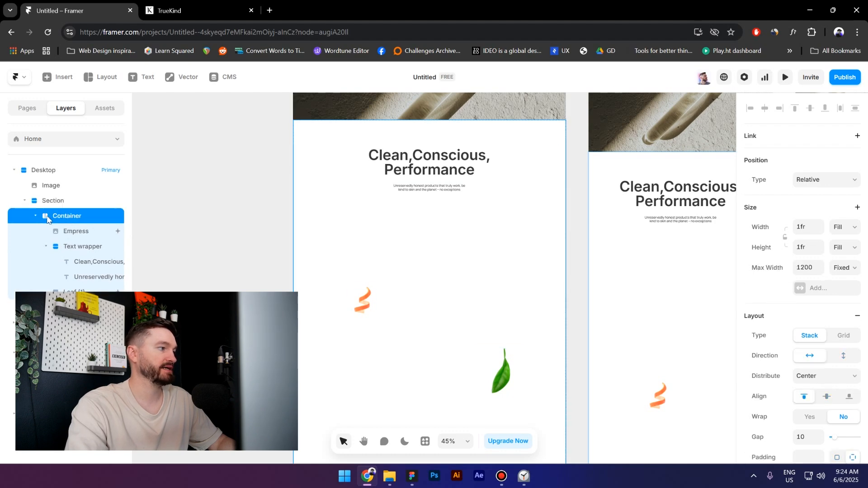
click(44, 246)
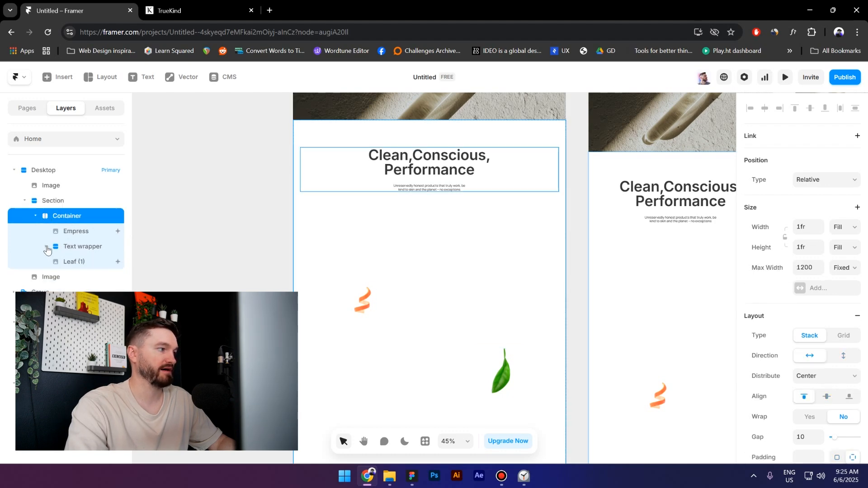
click(75, 232)
click(74, 262)
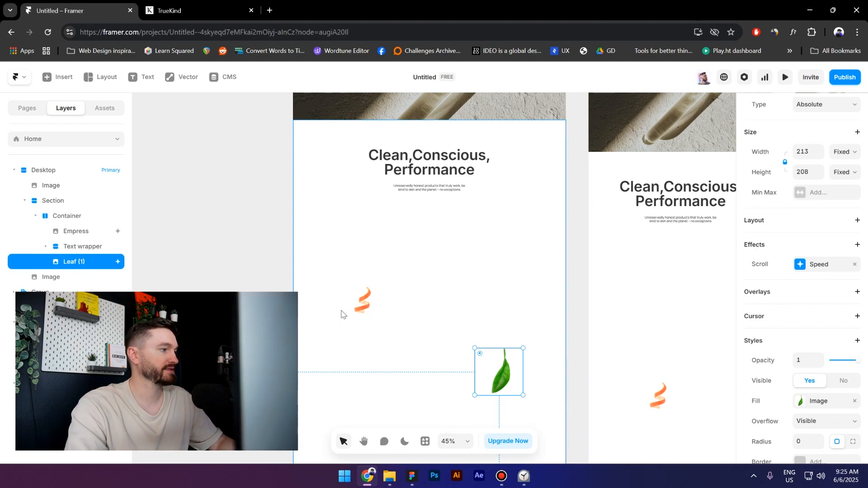
click(82, 252)
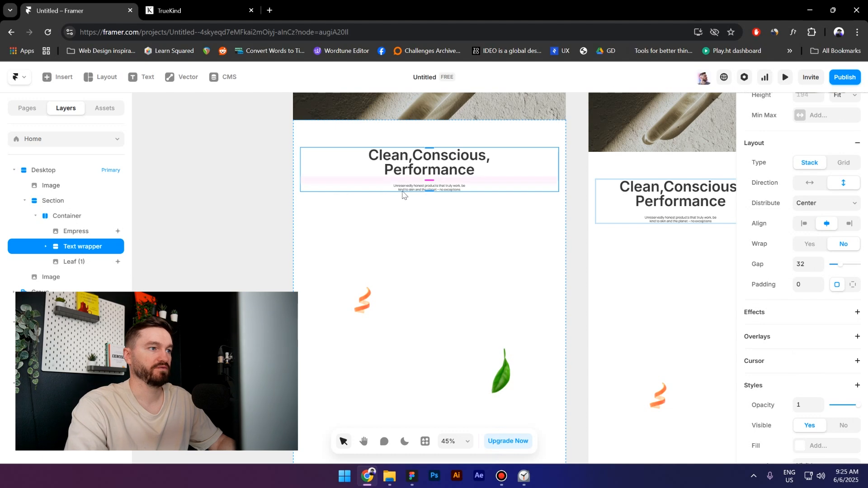
scroll(797, 219, up, 3)
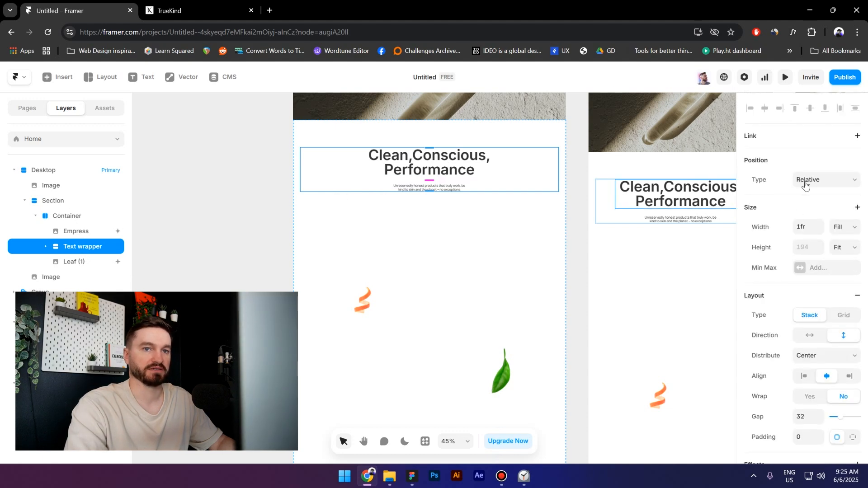
scroll(503, 235, down, 1)
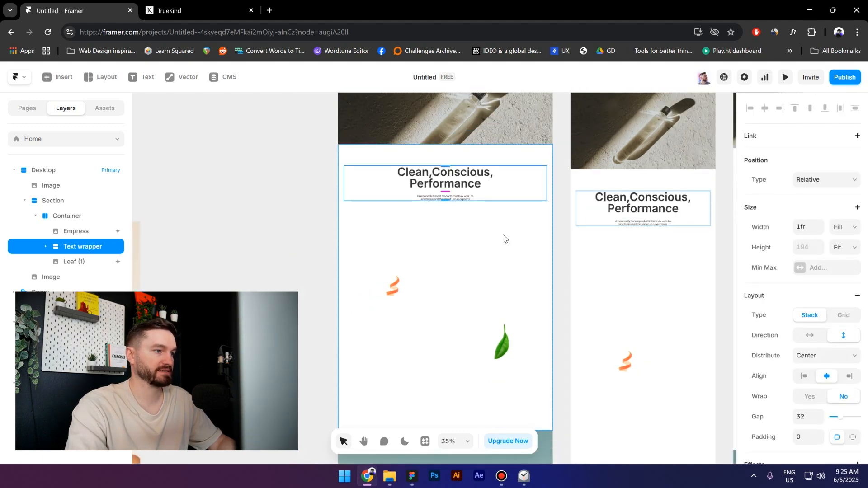
- Draw a new frame on the canvas and move it into the section's Container
scroll(347, 323, down, 1)
drag(321, 312, 447, 303)
click(347, 286)
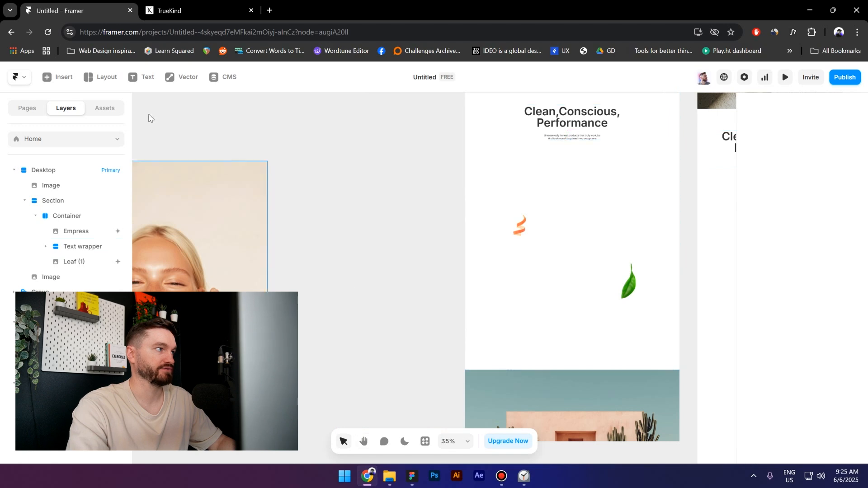
click(104, 77)
click(119, 104)
drag(304, 150, 444, 342)
key(Delete)
scroll(453, 317, up, 2)
click(486, 217)
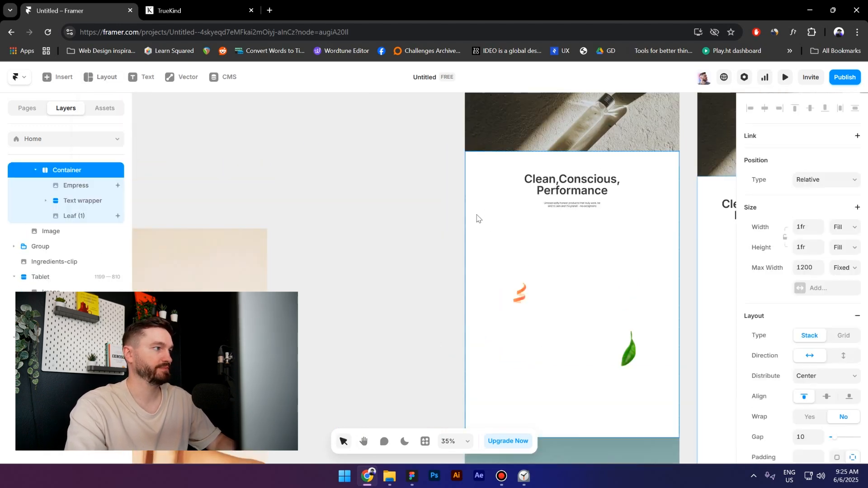
key(ctrl+v)
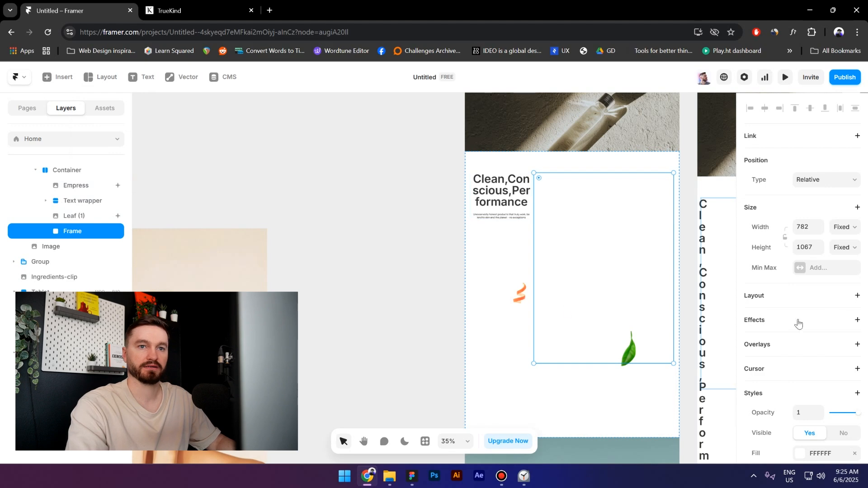
- Set the frame's position type to Absolute and center it horizontally and vertically
click(813, 181)
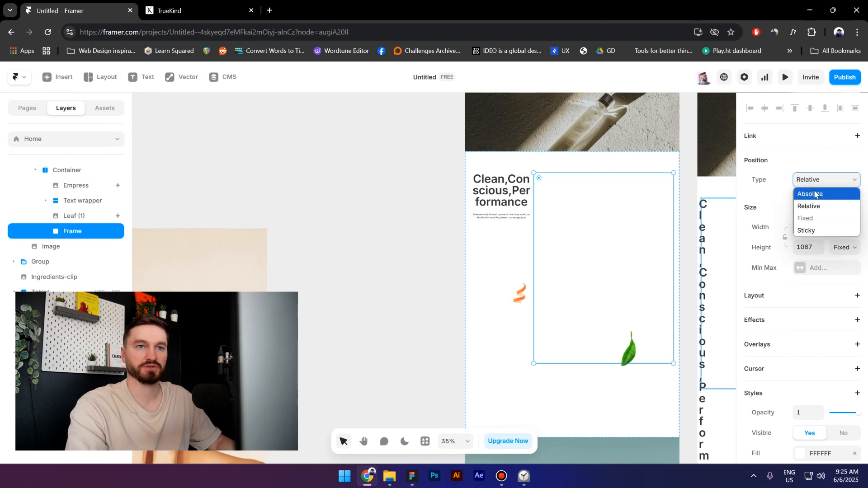
click(816, 193)
click(766, 108)
click(810, 109)
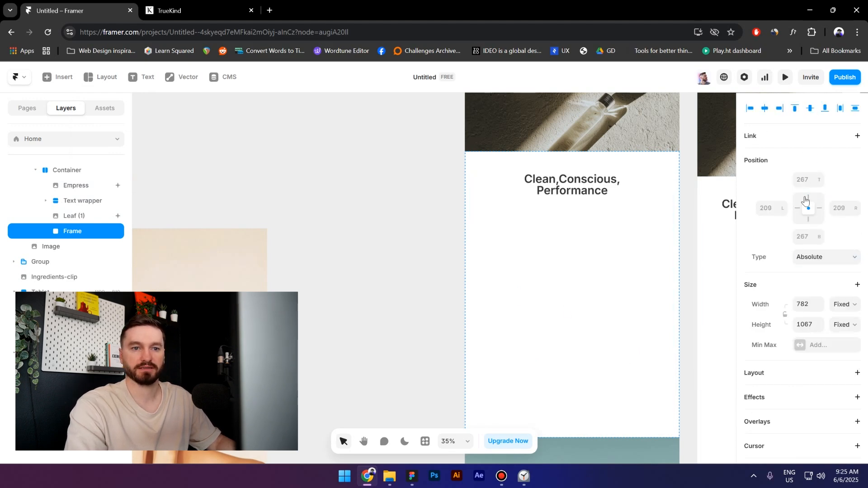
- Set the frame's width and height to relative 100%
click(840, 307)
click(844, 333)
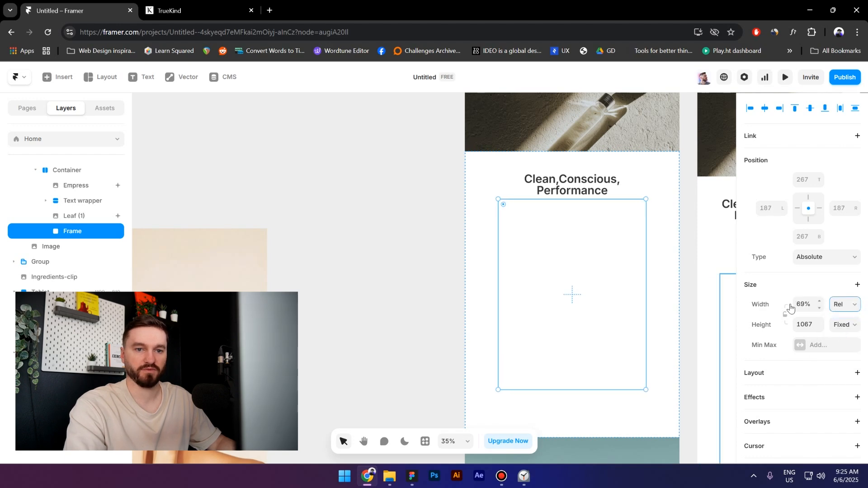
click(799, 305)
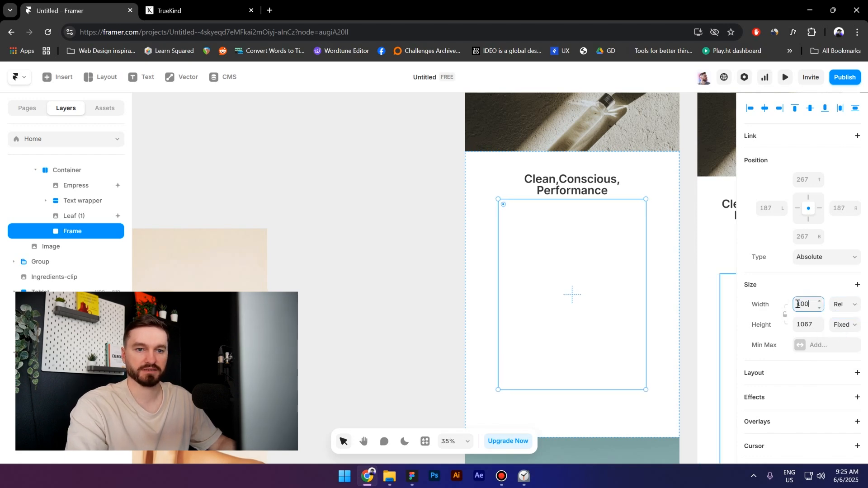
text(100)
click(844, 325)
click(846, 352)
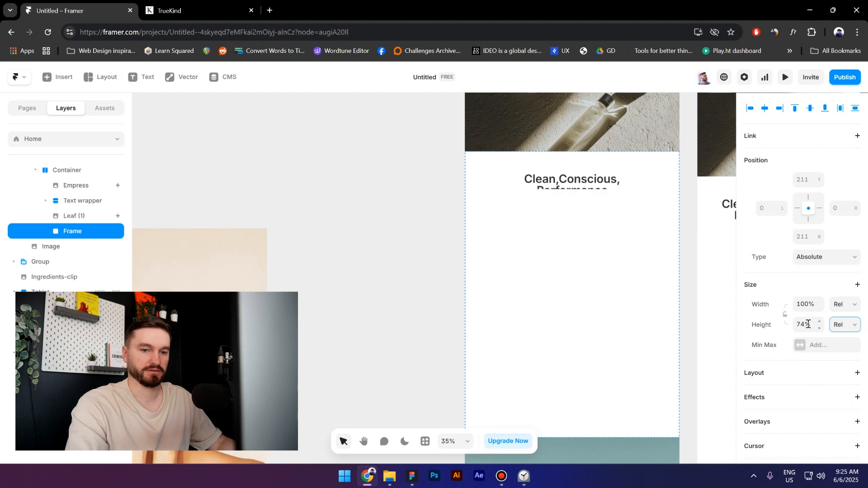
click(808, 324)
text(100)
key(Return)
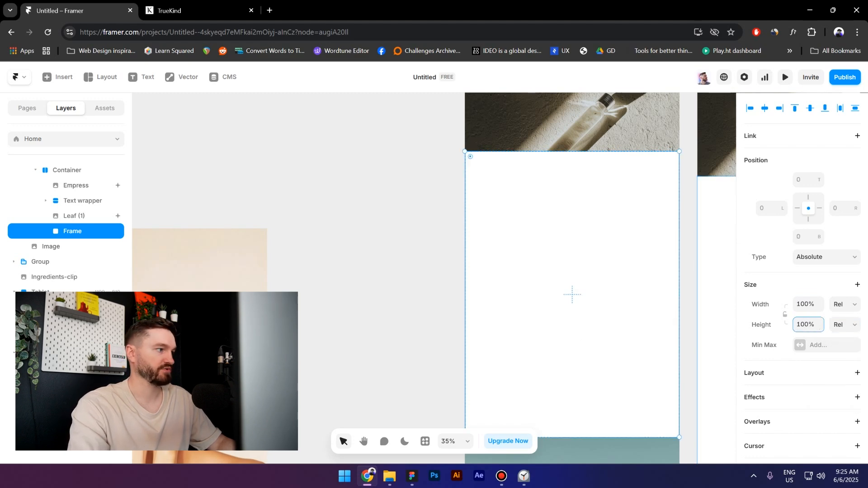
- Rename the frame as Mask
double_click(68, 232)
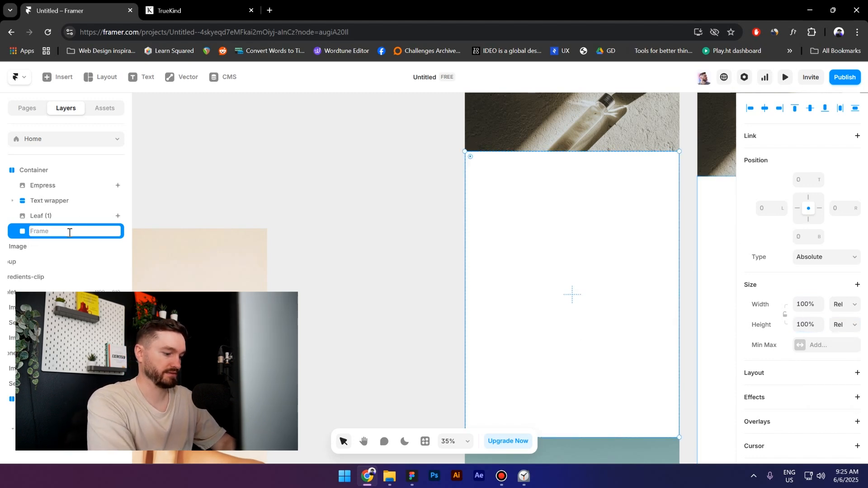
text(Mask)
key(Return)
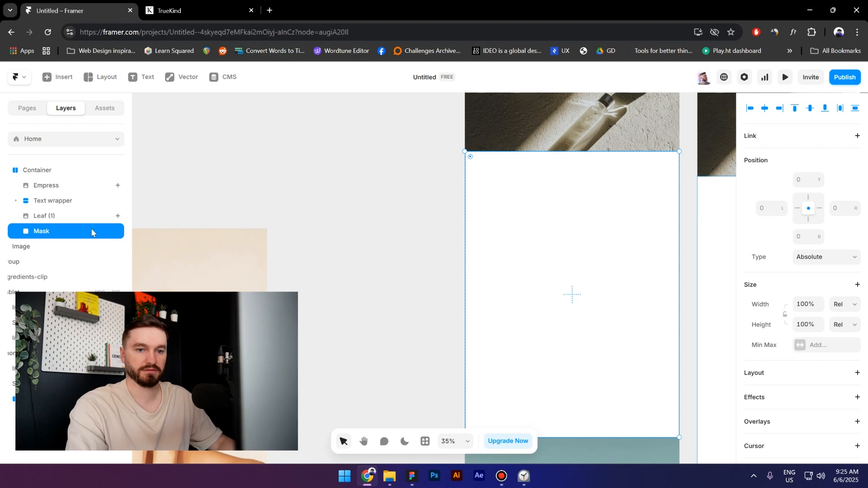
- Raise the Text wrapper's Z index to 2
scroll(803, 299, down, 5)
scroll(805, 303, down, 3)
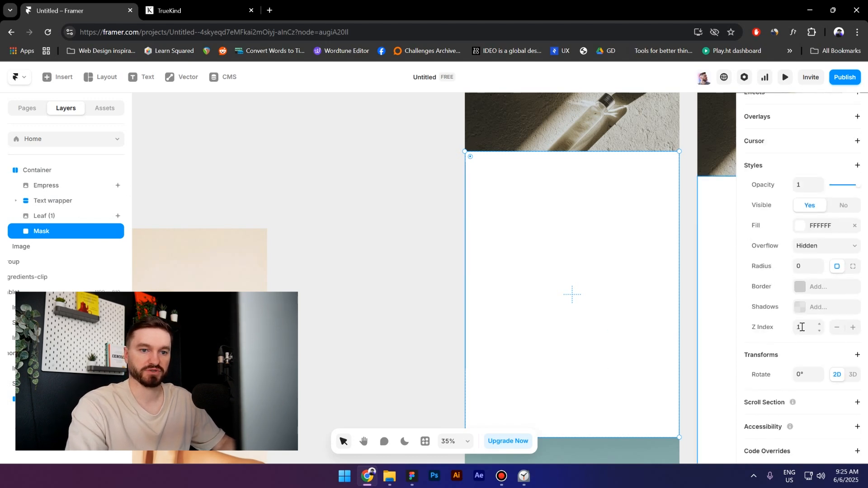
click(802, 327)
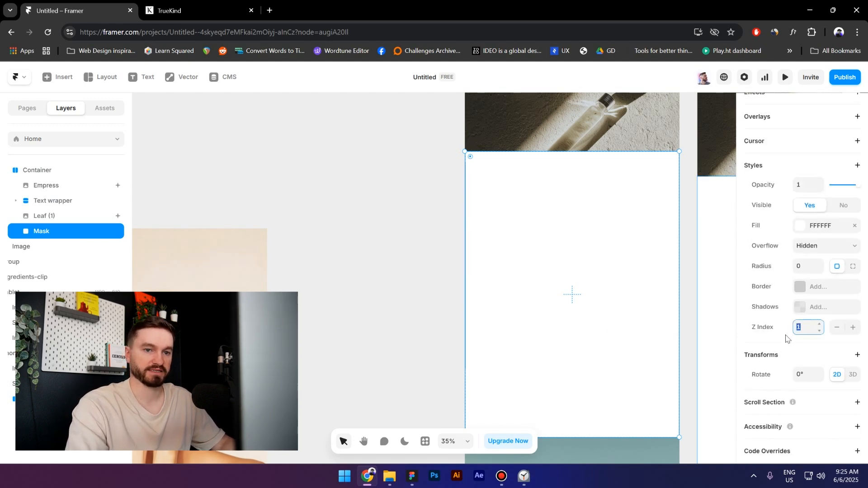
click(66, 206)
scroll(814, 335, down, 3)
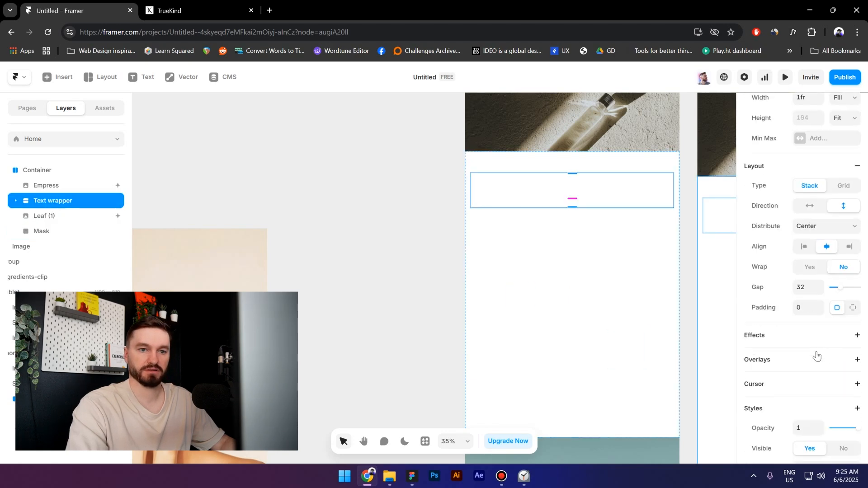
scroll(809, 310, down, 3)
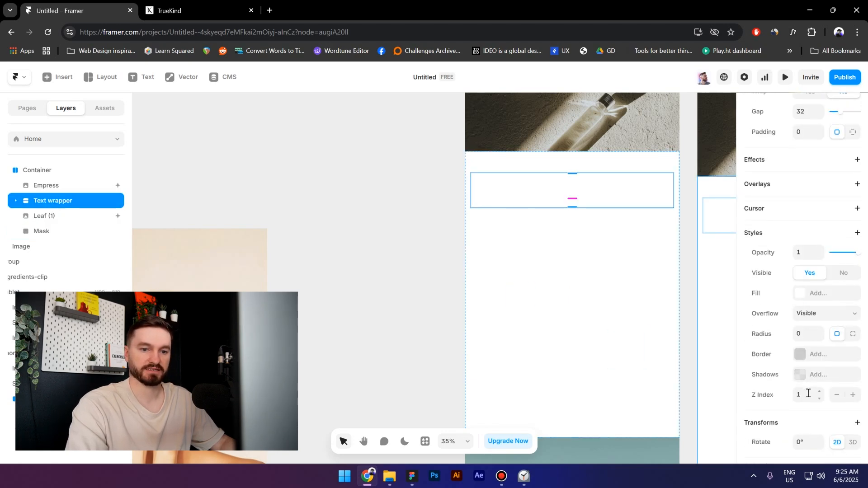
key(Up)
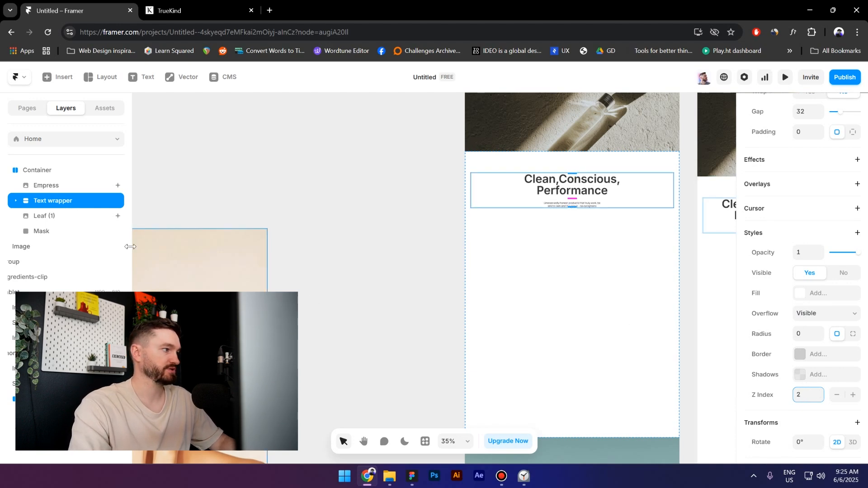
- Select the Empress and Leaf (1) layers together and increase their Z index by one
click(37, 232)
click(51, 216)
shift+click(46, 185)
scroll(850, 353, down, 4)
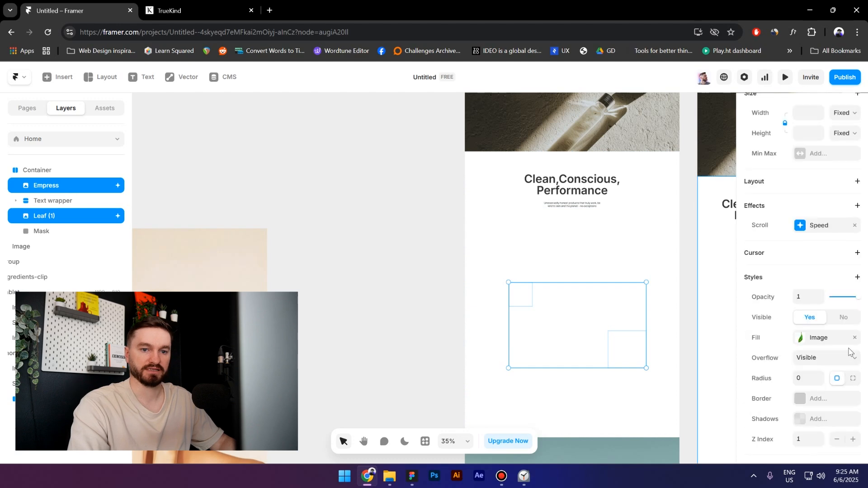
scroll(849, 353, down, 2)
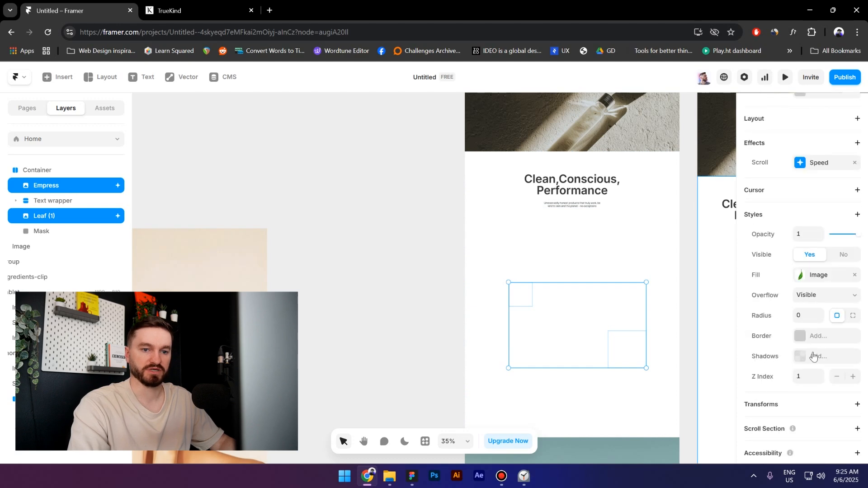
click(821, 377)
click(394, 284)
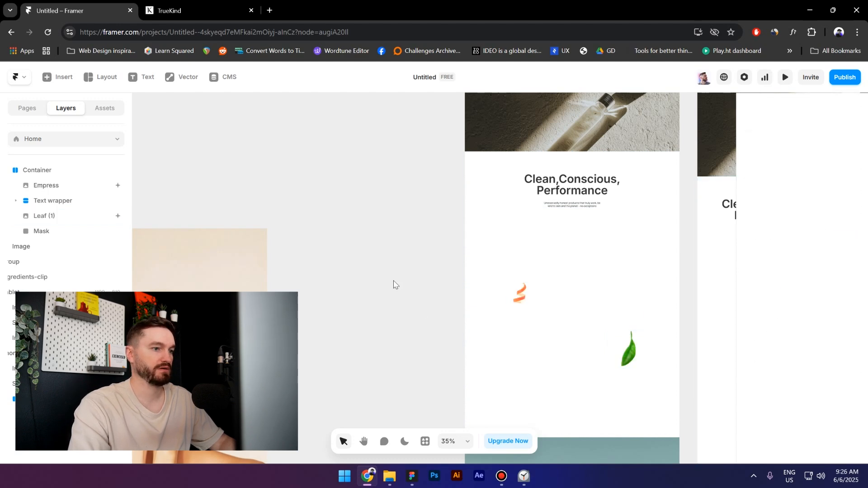
- Move the Ingredients-clip image into the section's Container
scroll(393, 272, down, 3)
click(275, 312)
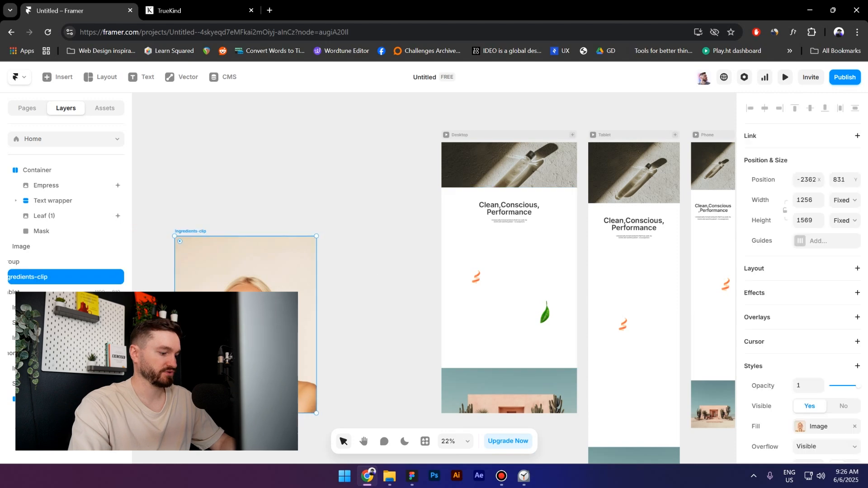
key(Delete)
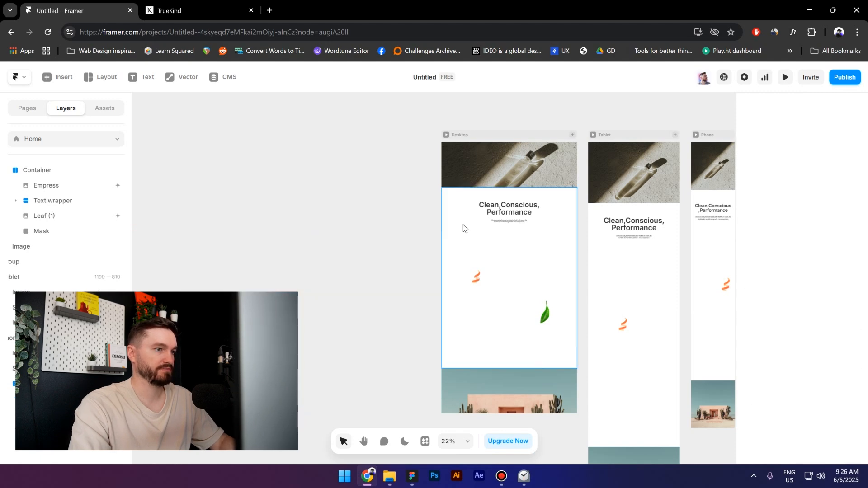
click(462, 228)
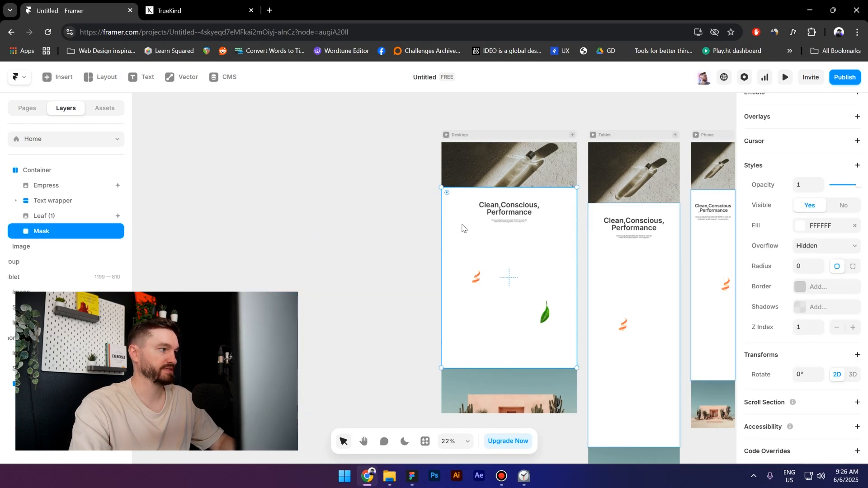
click(40, 173)
key(ctrl+z)
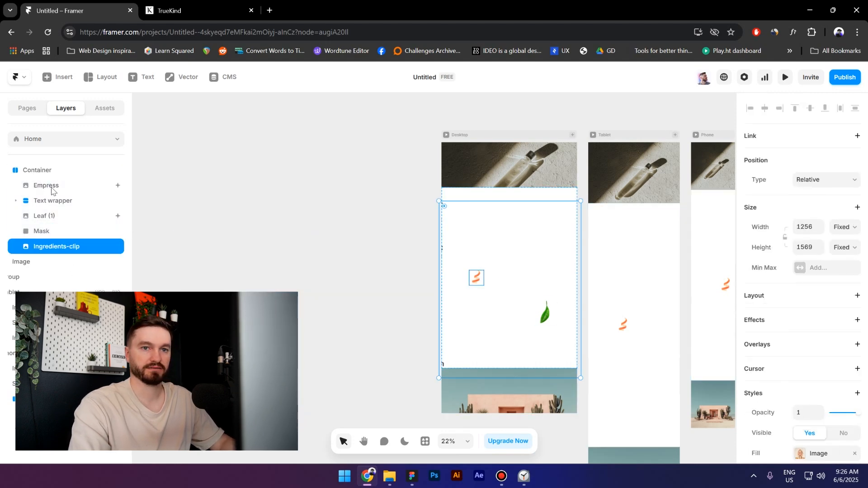
- Set the Ingredients-clip image's position type to Absolute and center it horizontally
click(824, 181)
click(820, 195)
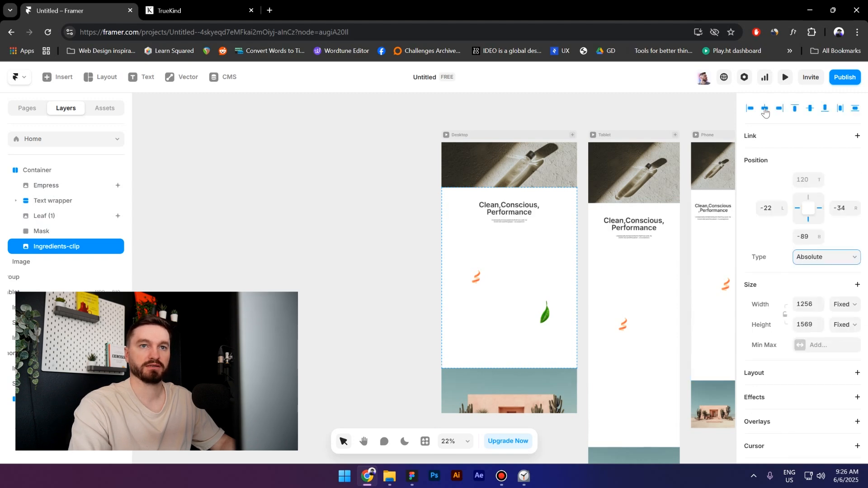
click(764, 109)
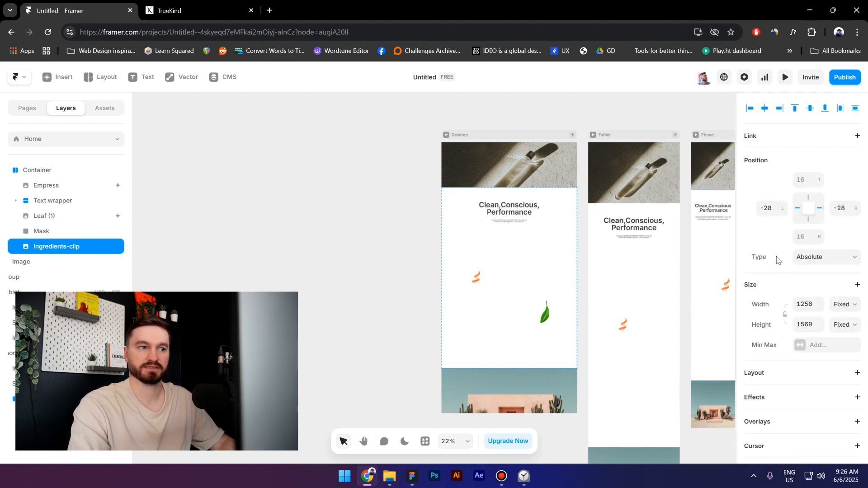
scroll(791, 294, down, 5)
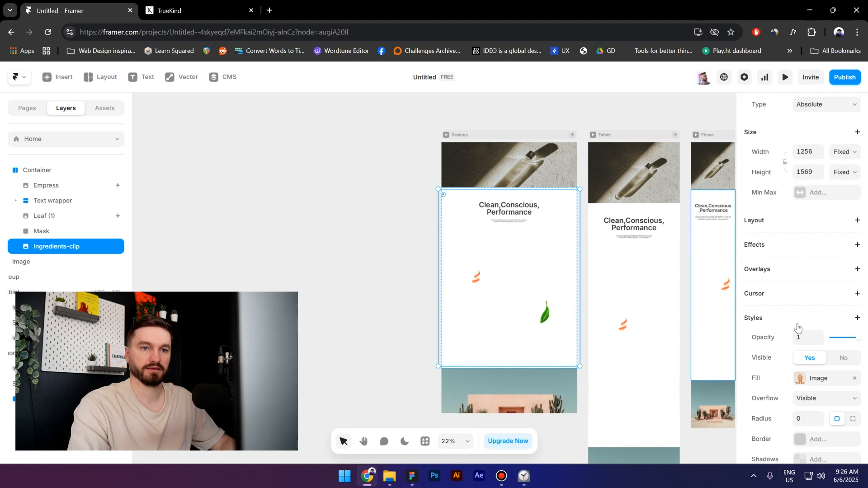
scroll(798, 320, down, 3)
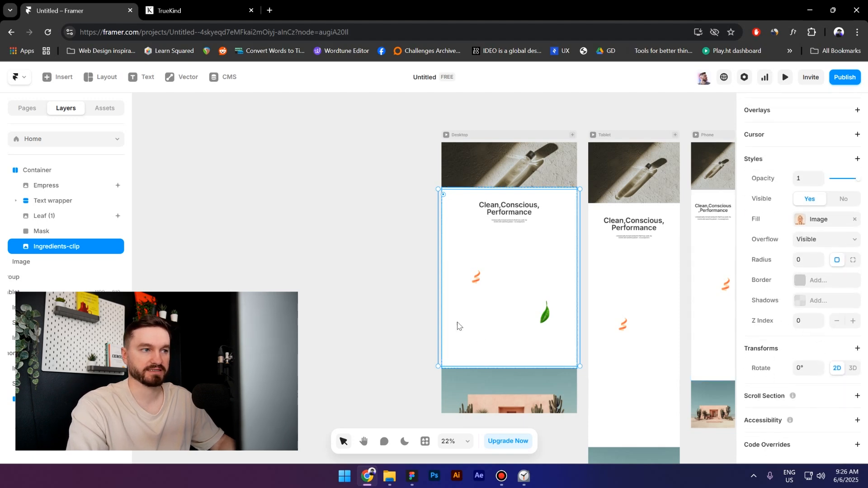
click(359, 311)
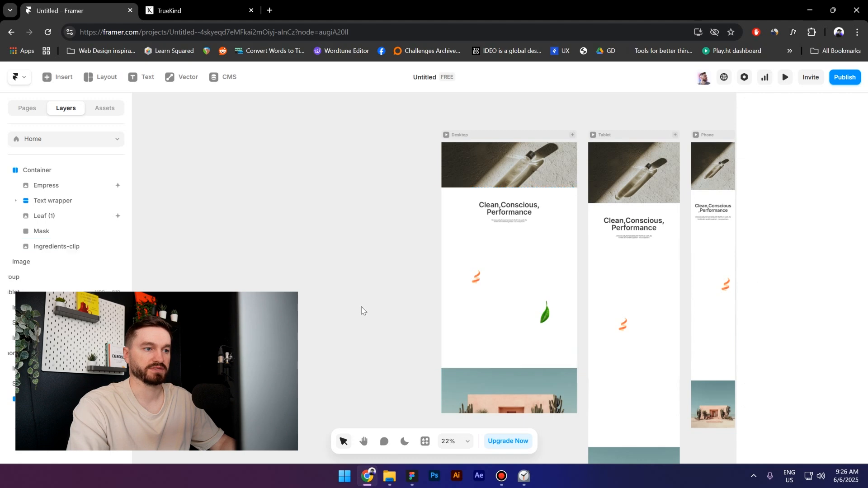
scroll(525, 279, up, 3)
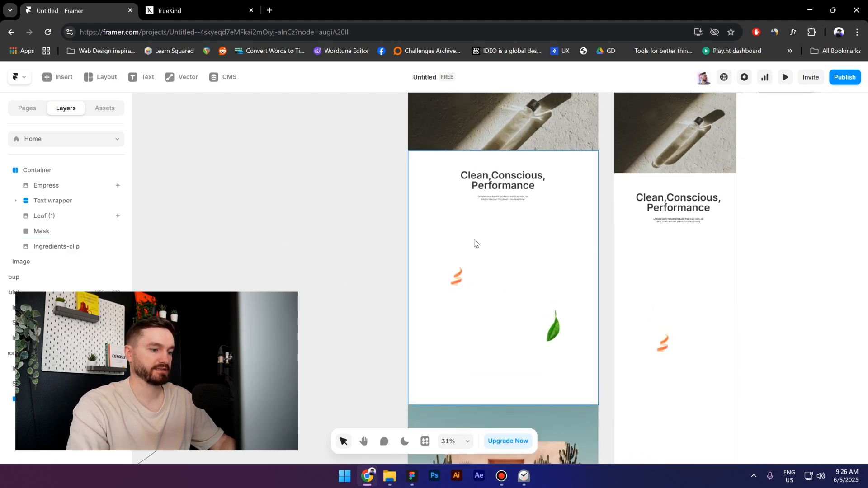
- Switch to Figma to inspect the Subtract mask shape, then return to the Framer project
click(411, 477)
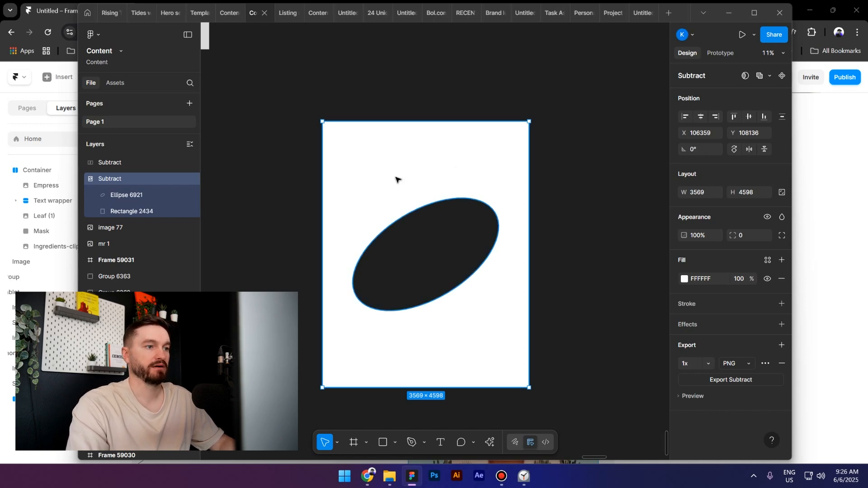
click(568, 259)
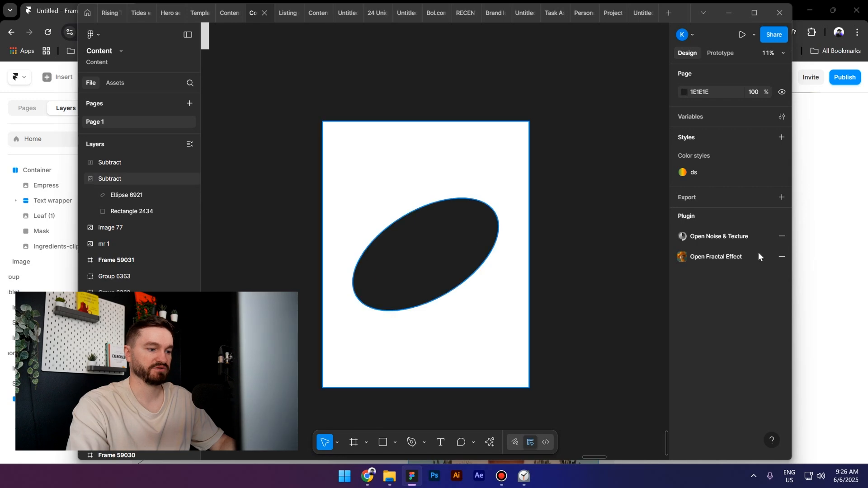
mouse_move(376, 480)
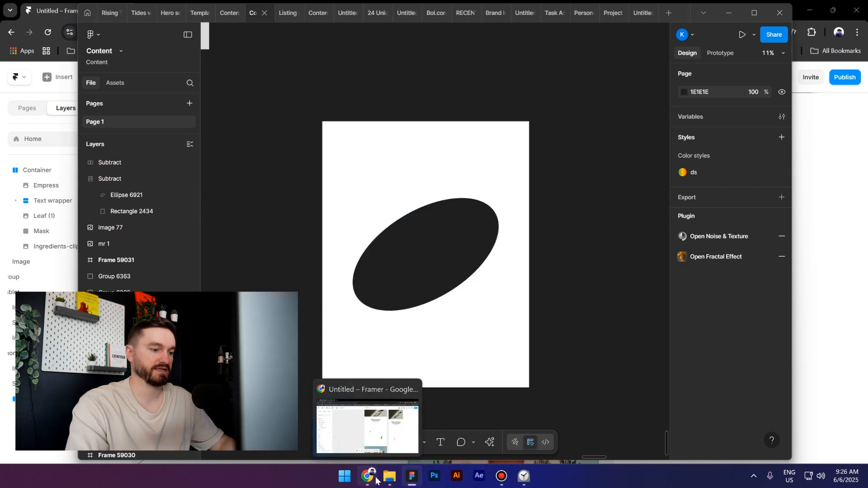
click(362, 479)
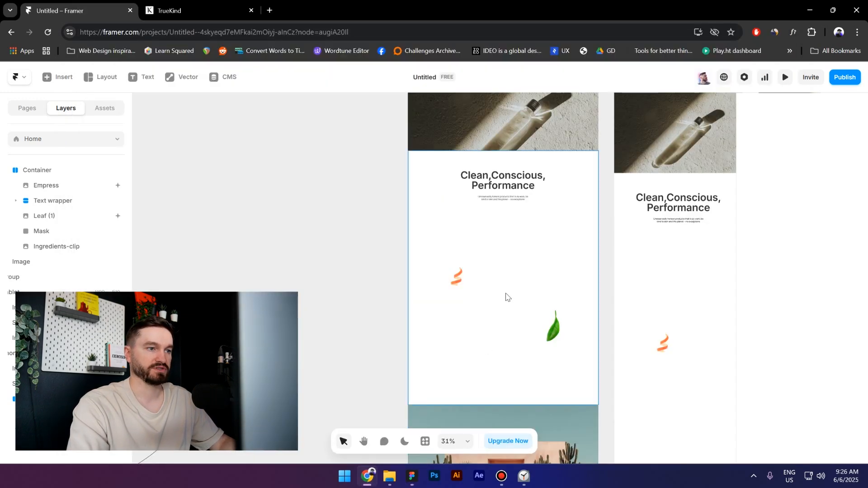
- Apply an image mask to the Mask frame using the exported Subtract shape image
click(505, 272)
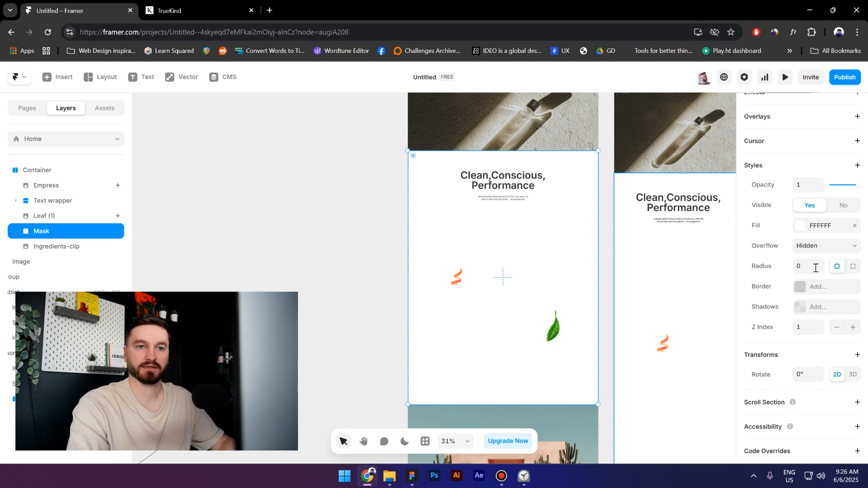
scroll(778, 256, up, 3)
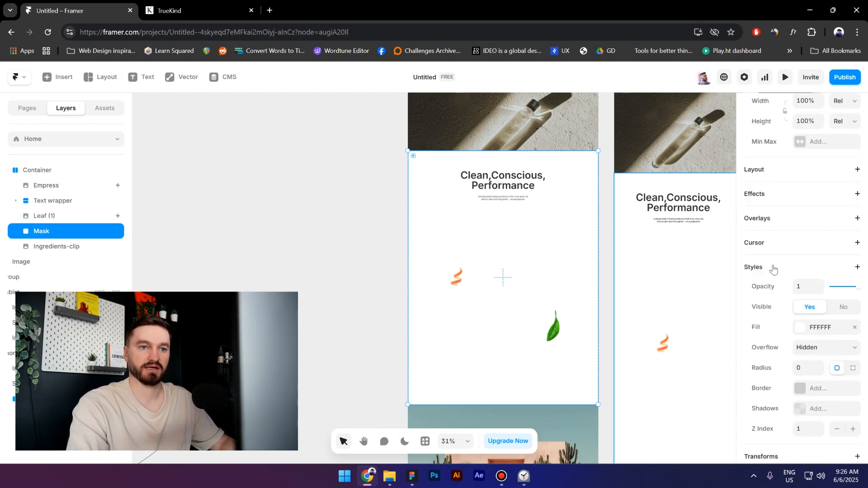
click(774, 269)
click(725, 164)
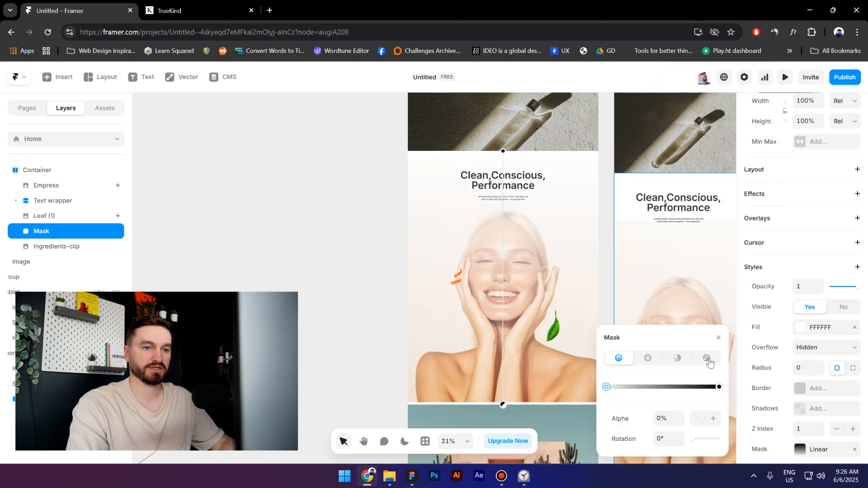
click(707, 359)
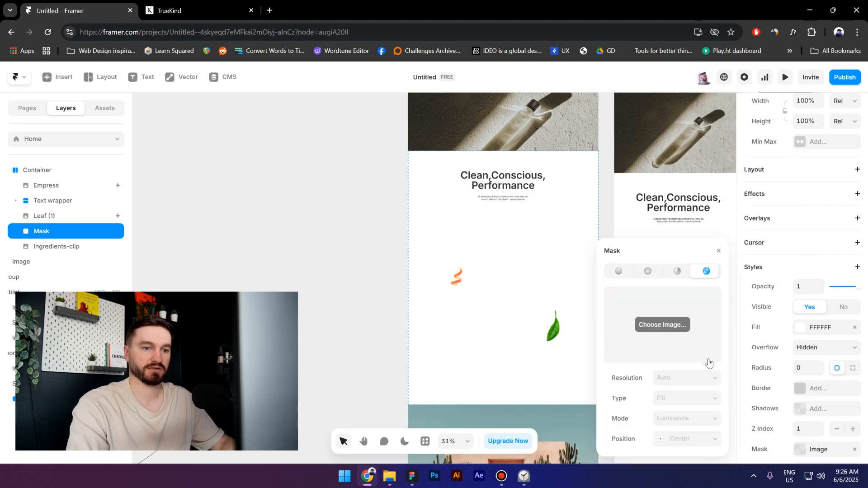
click(653, 321)
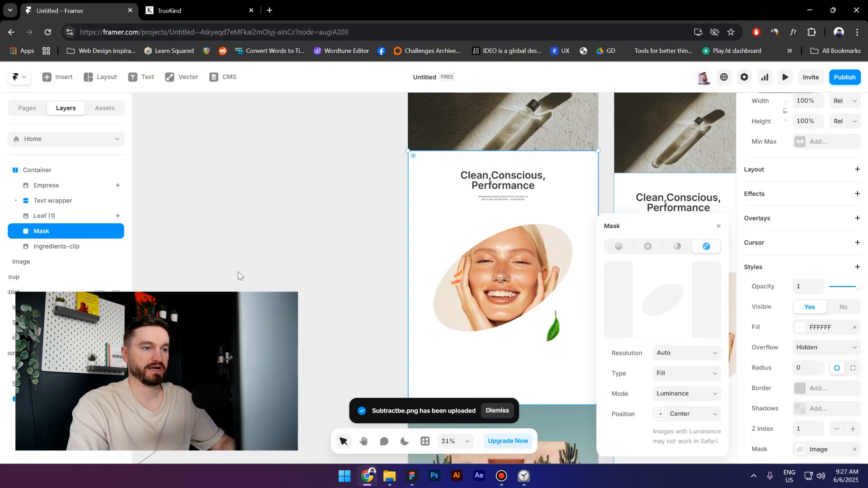
key(Escape)
scroll(496, 301, up, 2)
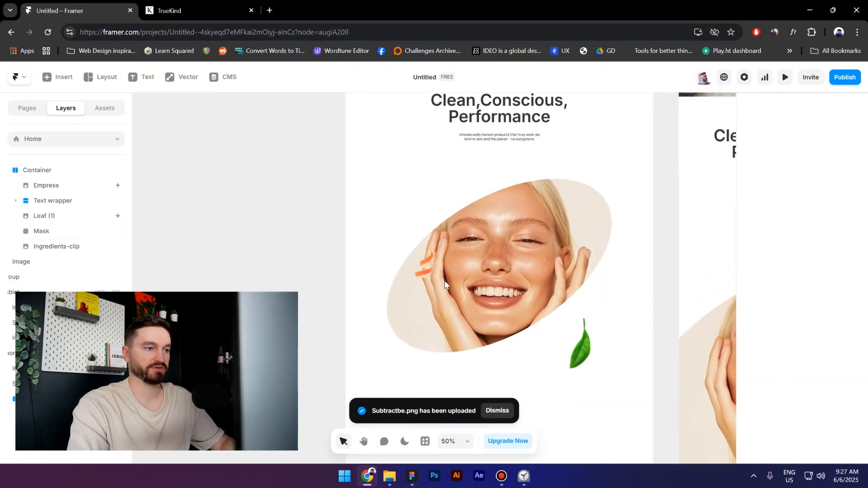
- Move the orange Empress image upward so it sits beside the face at the mask's upper left
click(422, 271)
mouse_move(422, 270)
mouse_down()
mouse_move(388, 277)
mouse_move(422, 235)
mouse_up()
click(309, 298)
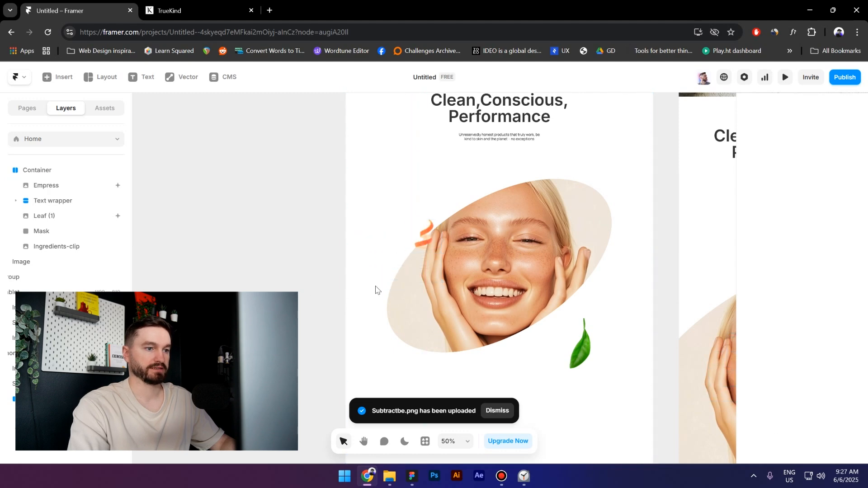
- Move the leaf image upward to sit against the face's lower right edge
scroll(435, 270, down, 2)
scroll(368, 276, down, 1)
drag(550, 313, 547, 281)
key(Escape)
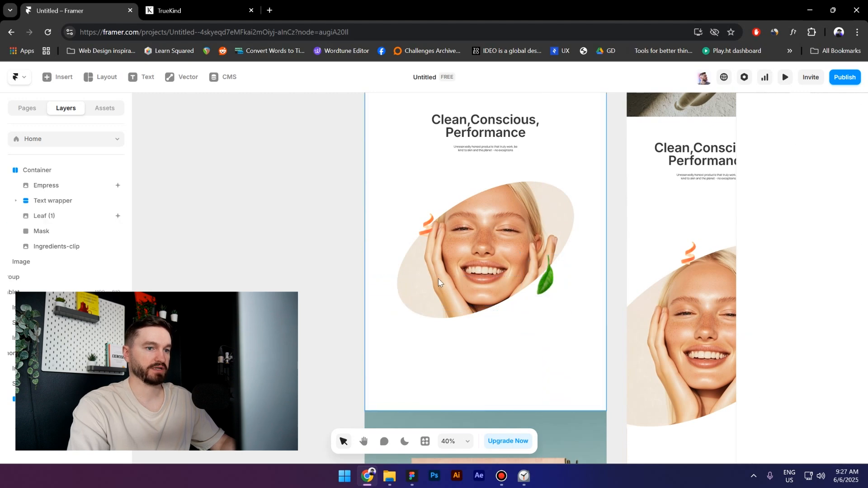
- Switch to Figma and rotate the ellipse inside the Subtract shape to about -39°
scroll(438, 279, down, 3)
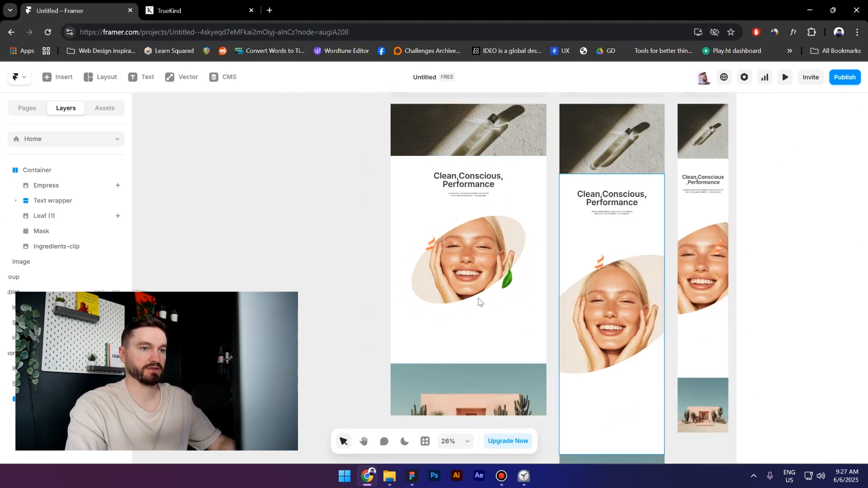
scroll(480, 302, up, 2)
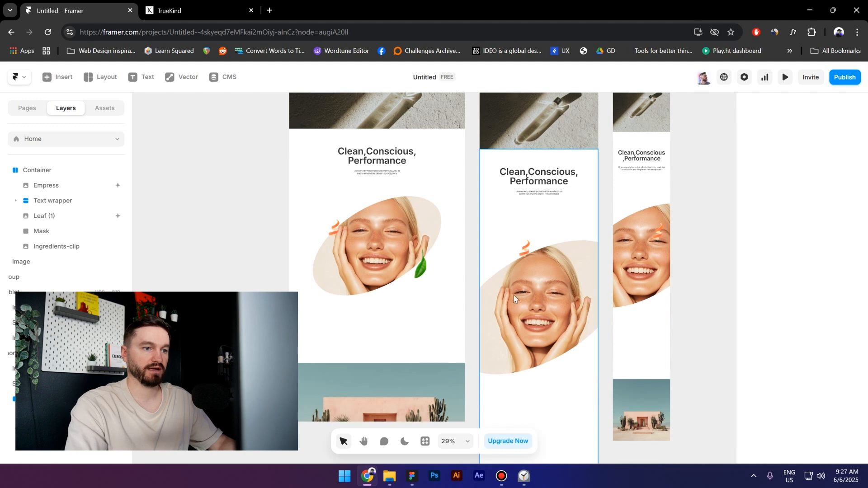
click(405, 482)
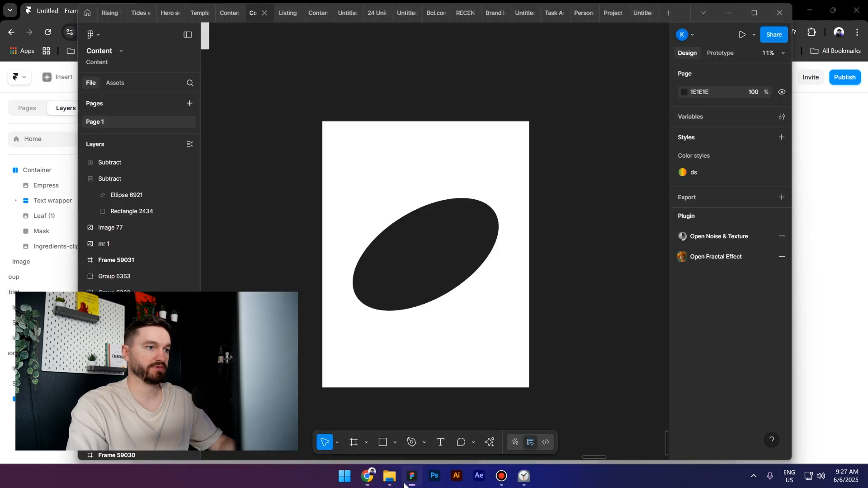
scroll(382, 300, down, 3)
double_click(419, 285)
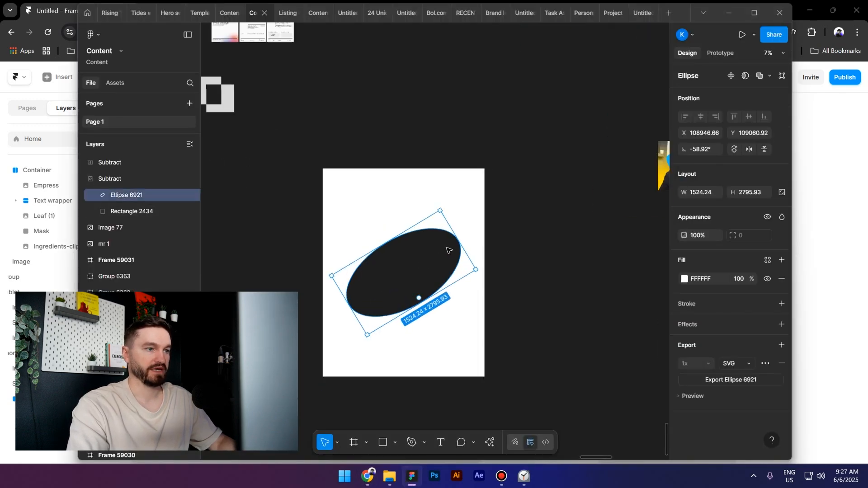
scroll(447, 250, up, 2)
mouse_move(466, 231)
mouse_down()
mouse_move(443, 244)
mouse_move(470, 246)
mouse_up()
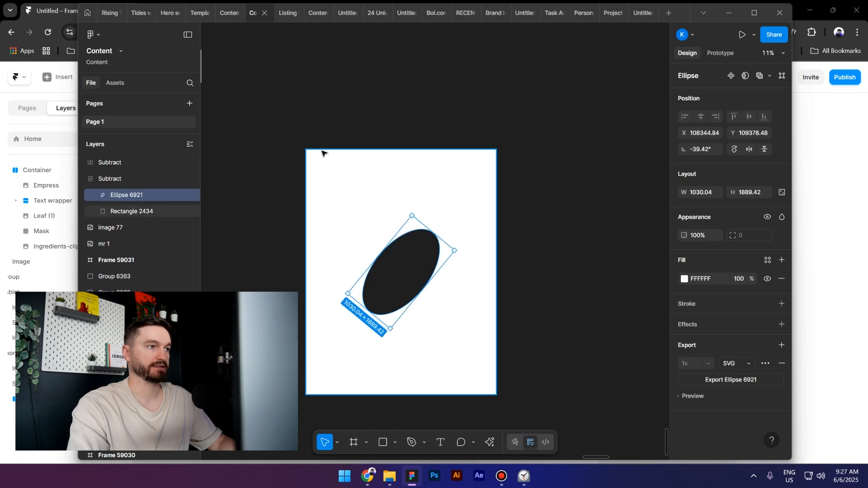
click(333, 171)
click(334, 175)
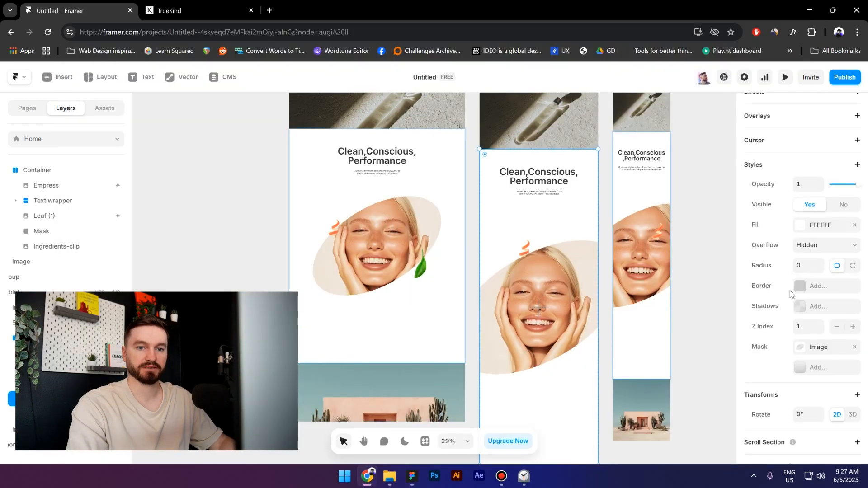
- Replace the Mask frame's image mask with the updated Subtract image file
scroll(791, 291, down, 2)
click(798, 305)
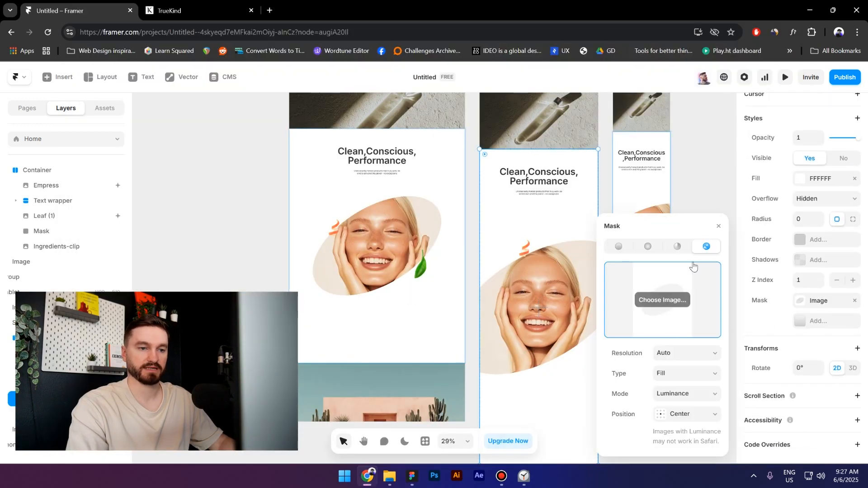
click(663, 300)
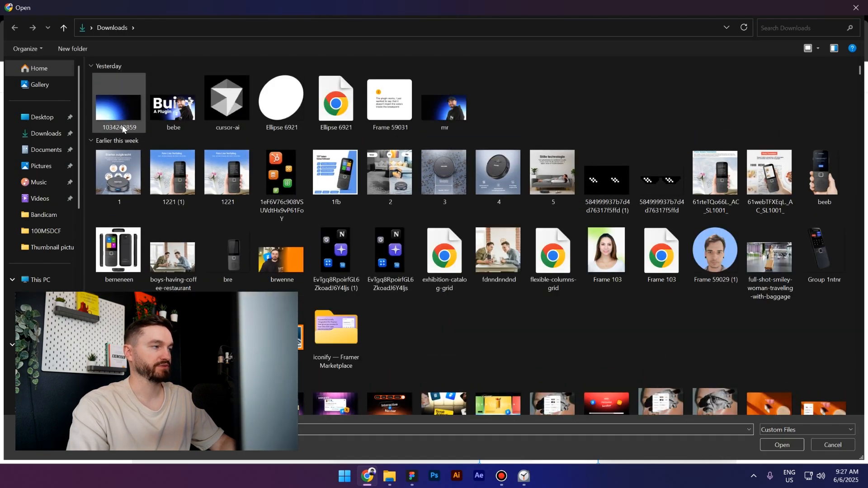
double_click(120, 110)
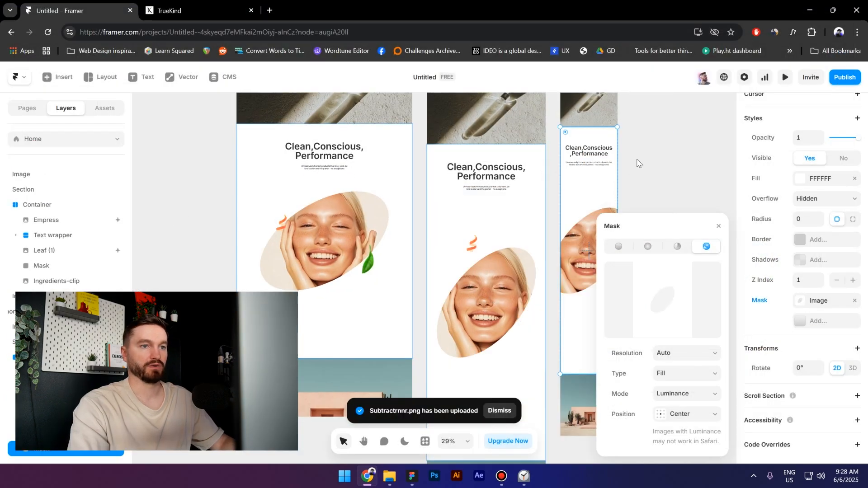
click(626, 193)
click(687, 251)
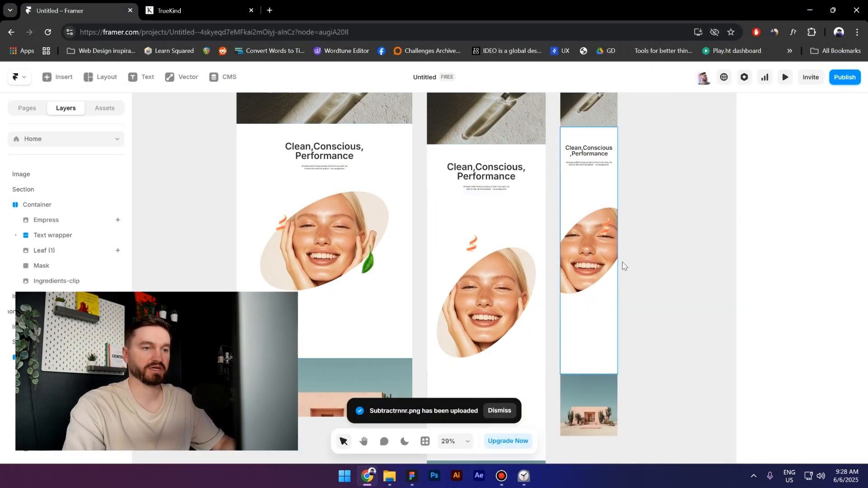
- Review the masked hero across the Desktop, Tablet and Phone breakpoints
scroll(633, 289, up, 3)
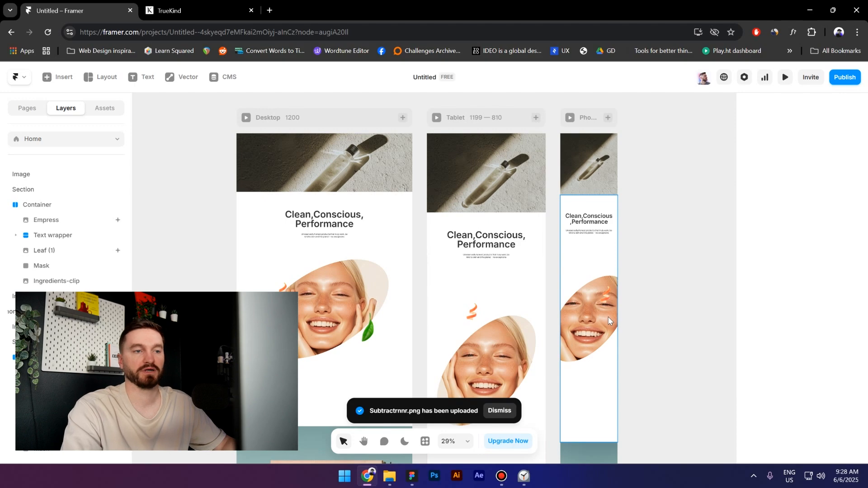
scroll(603, 346, up, 6)
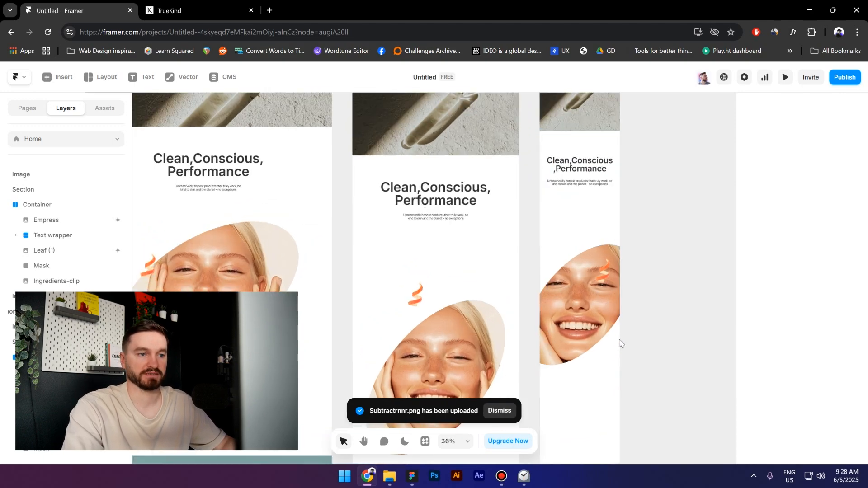
scroll(575, 251, up, 2)
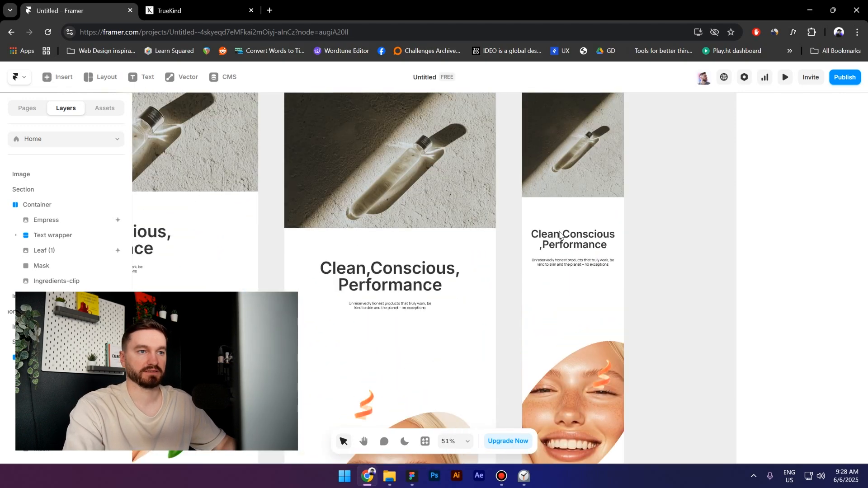
scroll(585, 324, down, 4)
scroll(379, 329, down, 2)
scroll(378, 328, left, 5)
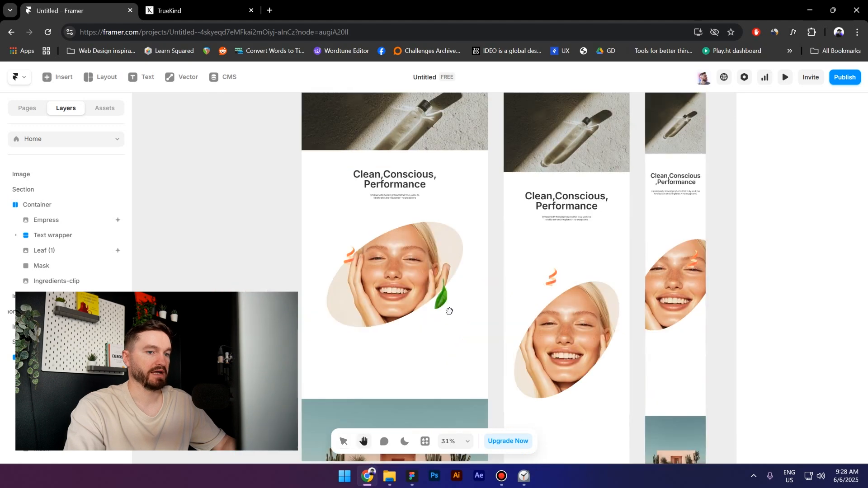
scroll(453, 316, down, 3)
scroll(548, 340, up, 2)
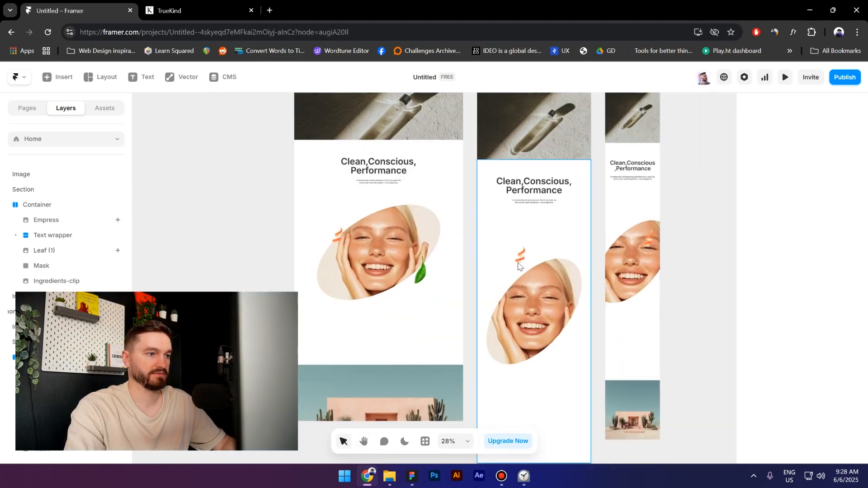
- Pin the leaf image to the right edge of the Container instead of the left
click(414, 273)
scroll(809, 240, up, 3)
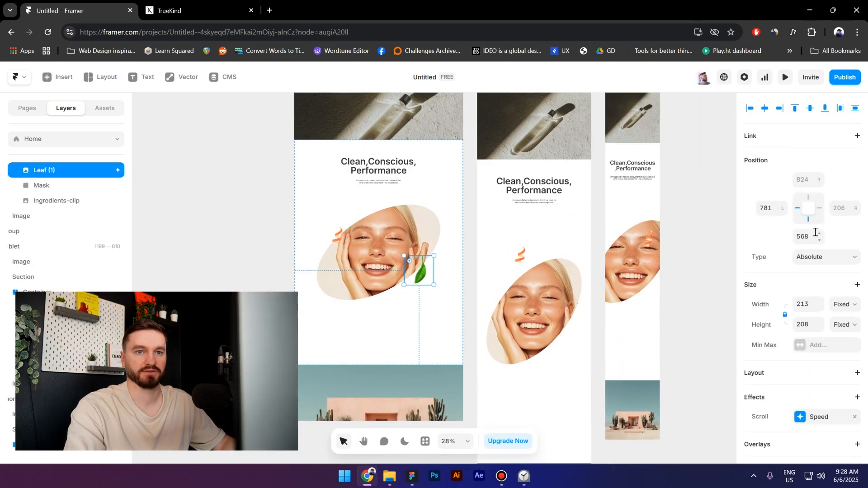
click(820, 208)
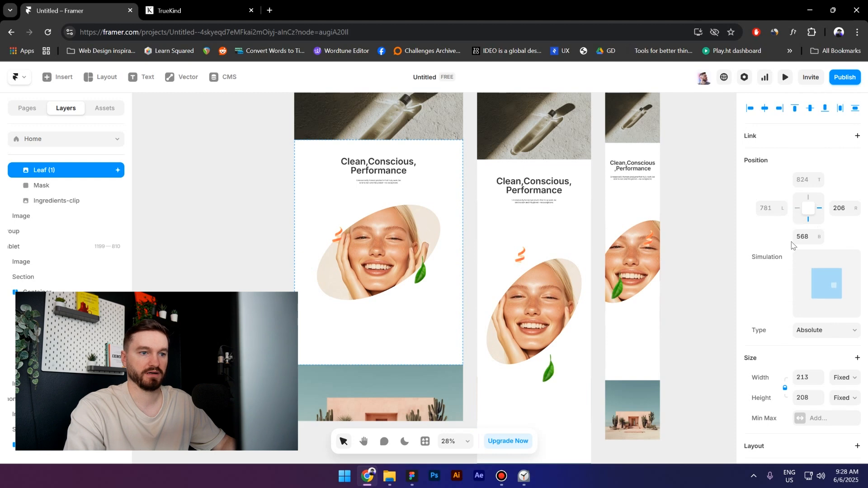
- Remove the Empress image's top pin and adjust the leaf image's bottom pin within the Container
click(337, 235)
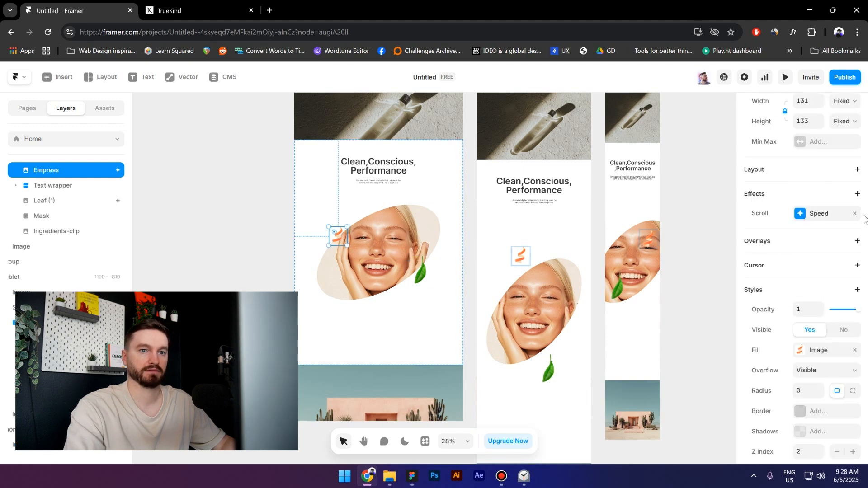
scroll(839, 236, up, 5)
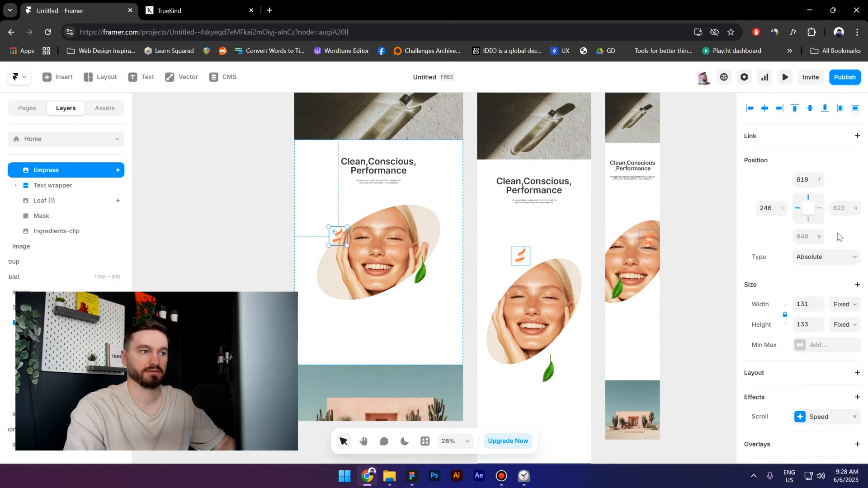
click(817, 203)
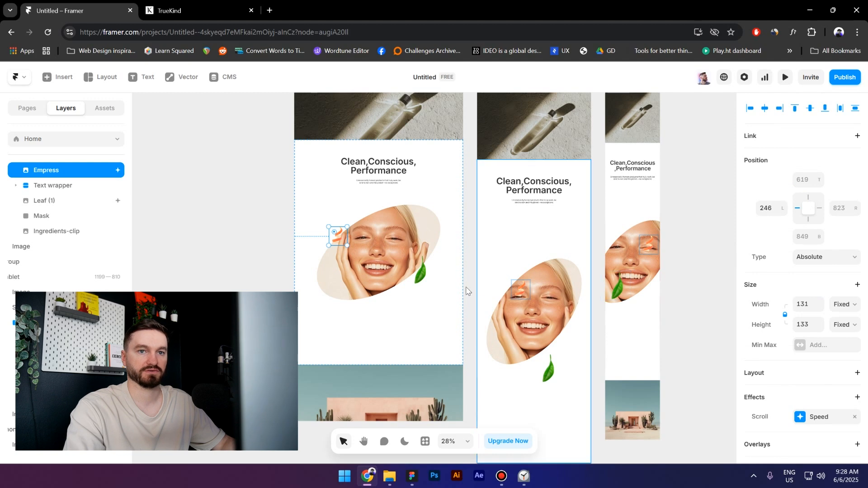
click(420, 271)
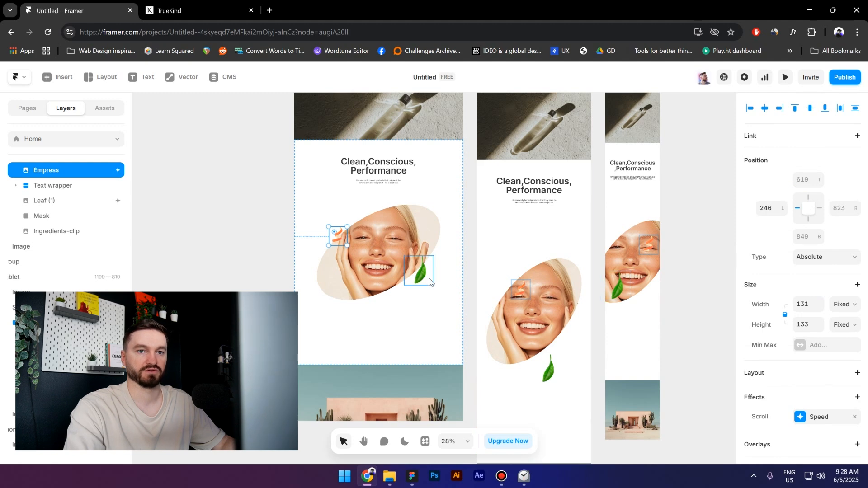
click(808, 220)
- Nudge the orange Empress image slightly left in the Tablet breakpoint and select the Mask frame
drag(521, 290, 505, 283)
scroll(431, 220, down, 3)
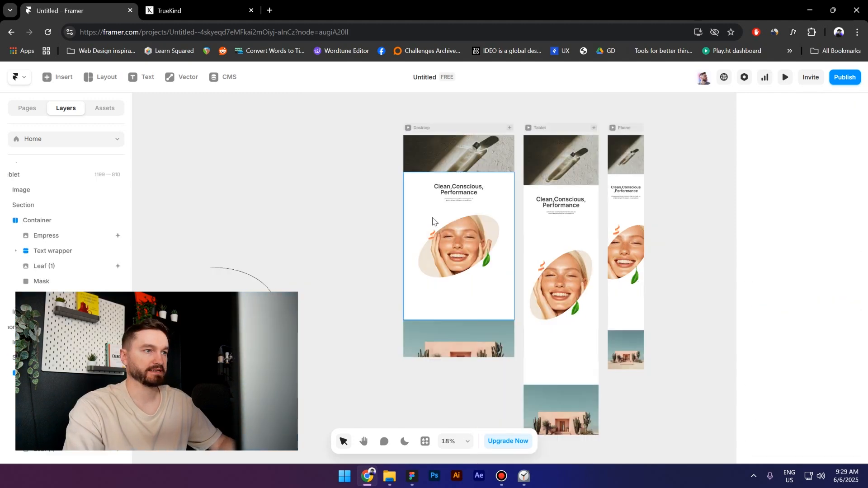
scroll(464, 233, up, 5)
click(473, 234)
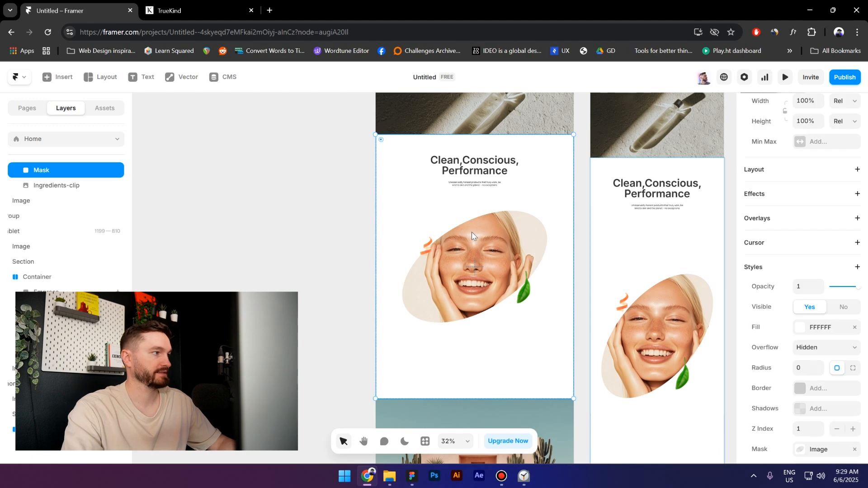
- Add a Scroll Speed effect to the Ingredients-clip frame
click(72, 185)
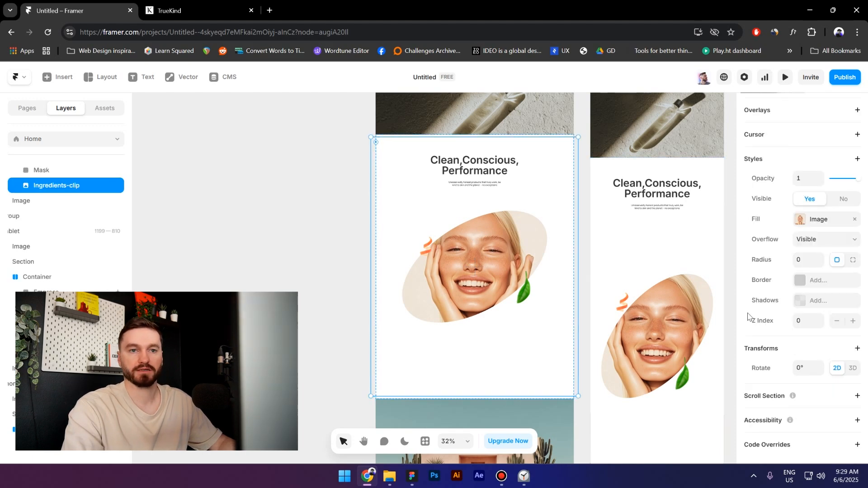
scroll(798, 237, up, 3)
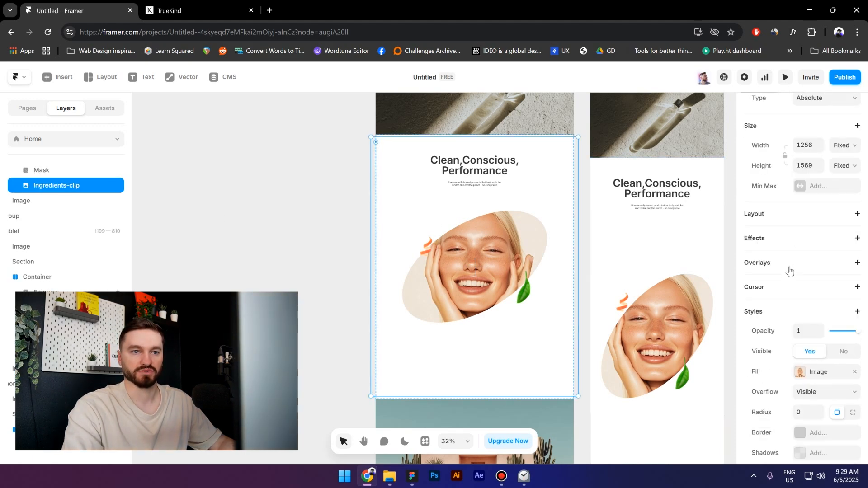
click(787, 243)
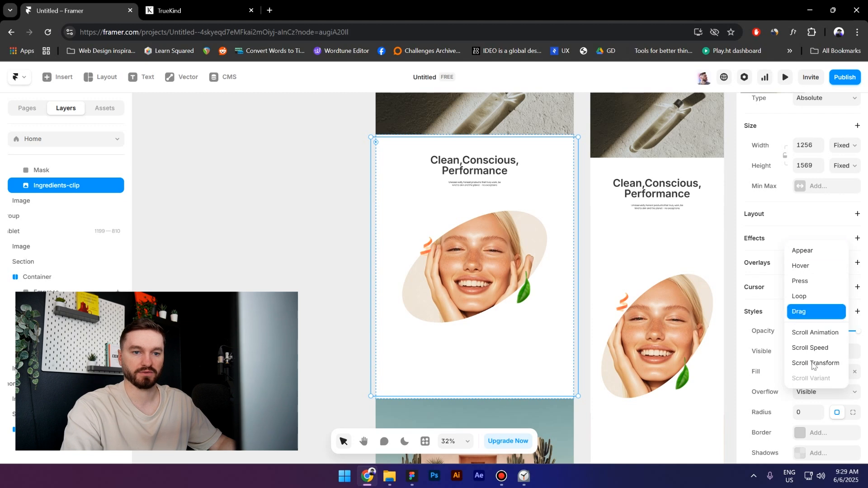
click(817, 349)
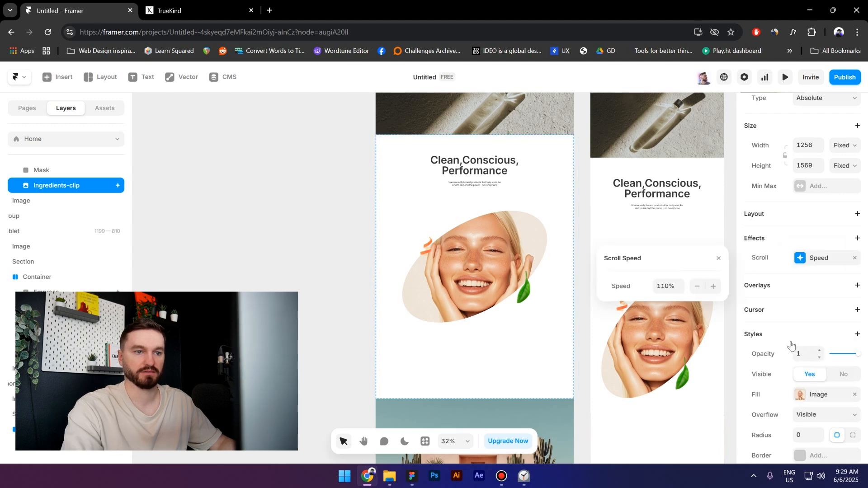
click(663, 286)
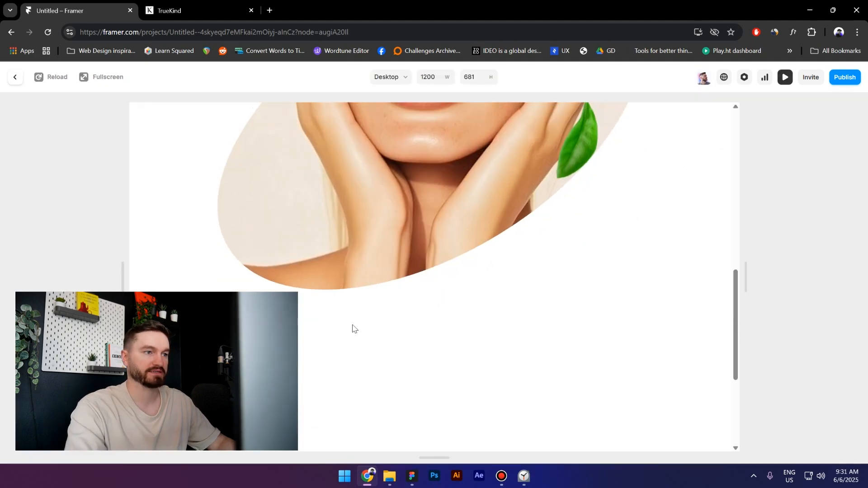
- Scroll through the page preview to check the hero's scroll speed effect on Desktop
scroll(352, 326, up, 5)
scroll(353, 324, down, 2)
scroll(361, 319, up, 5)
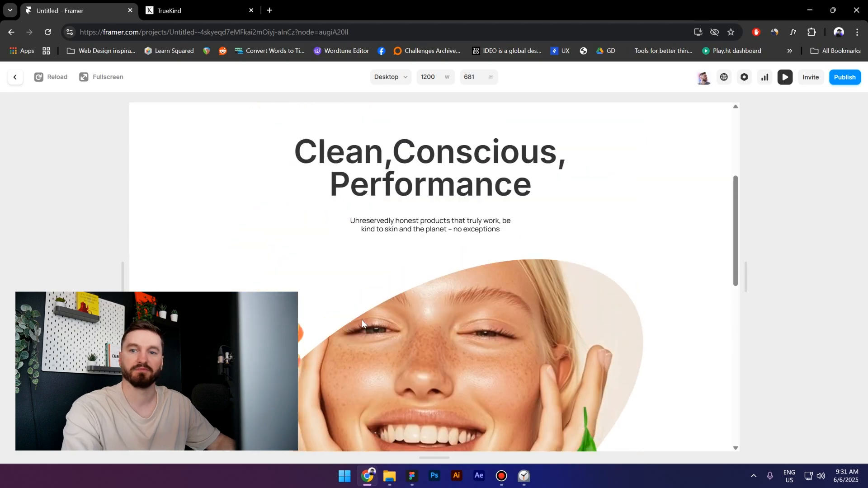
scroll(340, 319, down, 3)
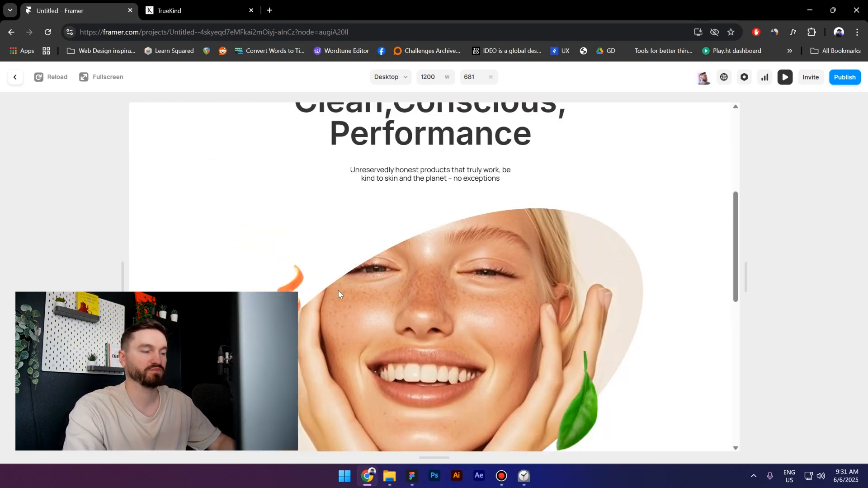
scroll(508, 291, down, 4)
- Compare the hero with the TrueKind reference site, then scroll the preview again
click(176, 6)
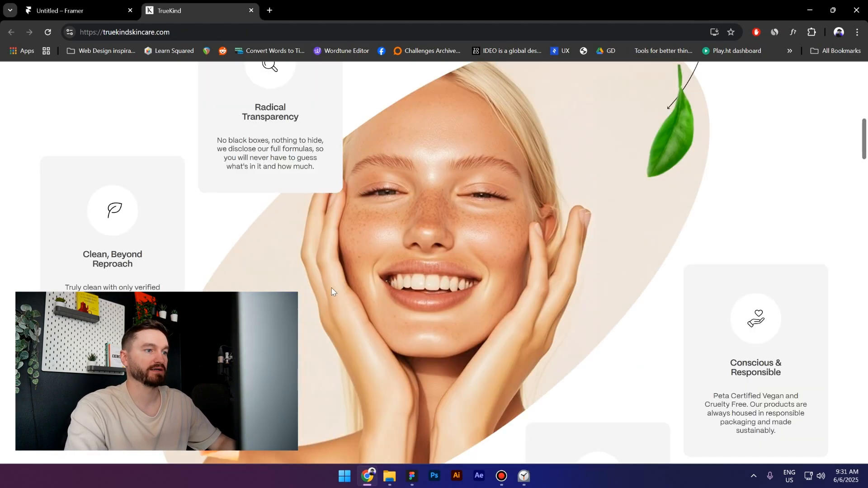
scroll(348, 265, up, 3)
scroll(349, 256, down, 5)
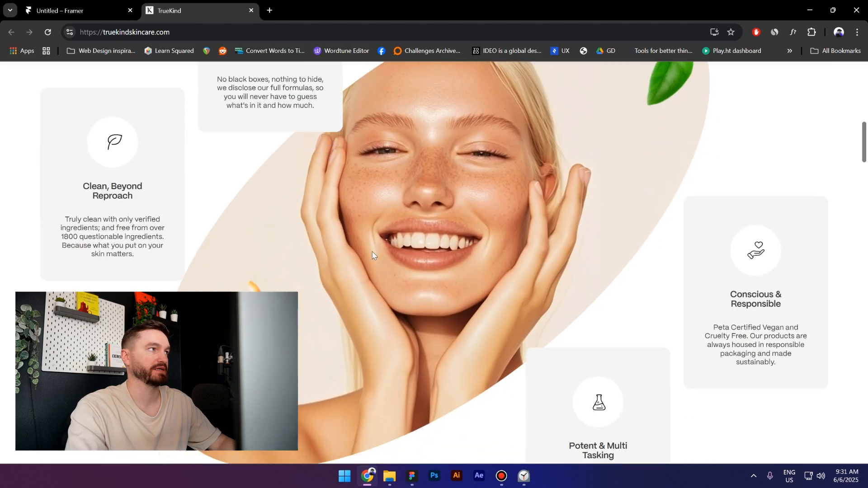
key(ctrl+Tab)
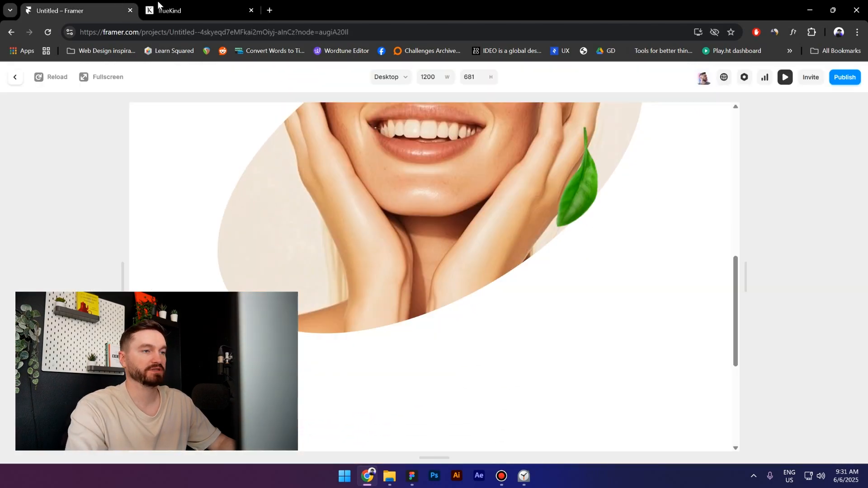
scroll(301, 265, up, 5)
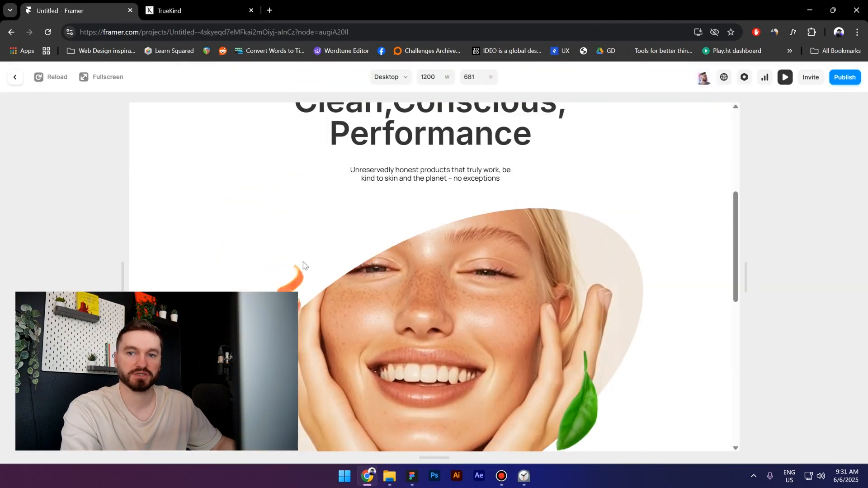